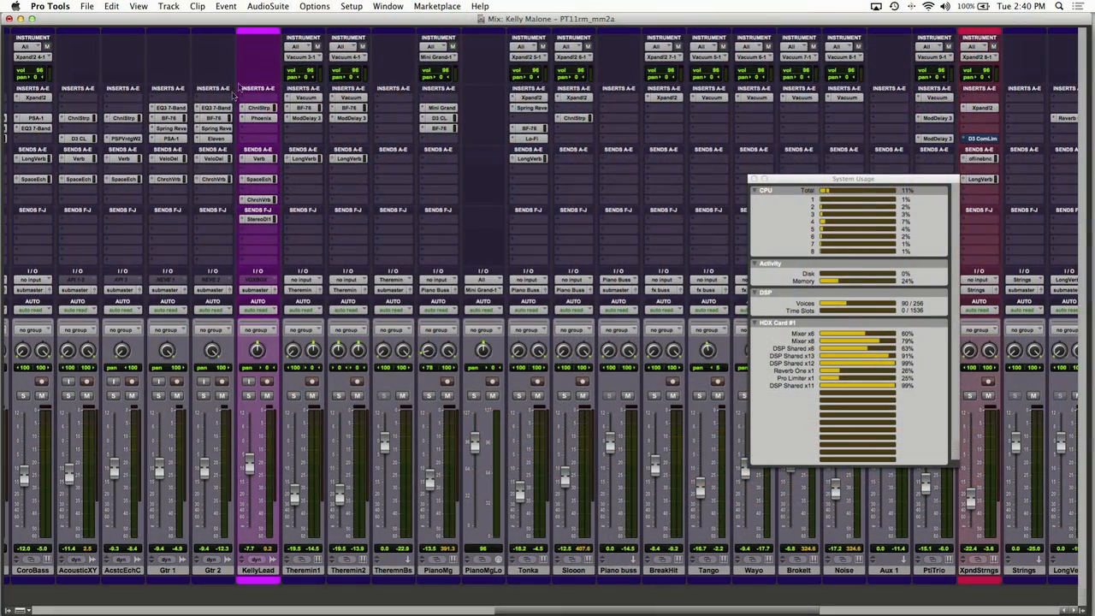
- Review the Playback Engine settings, including hardware buffer size, voice count and disk cache, and leave them as they are
{"action": "left_click", "coordinate": [346, 7]}
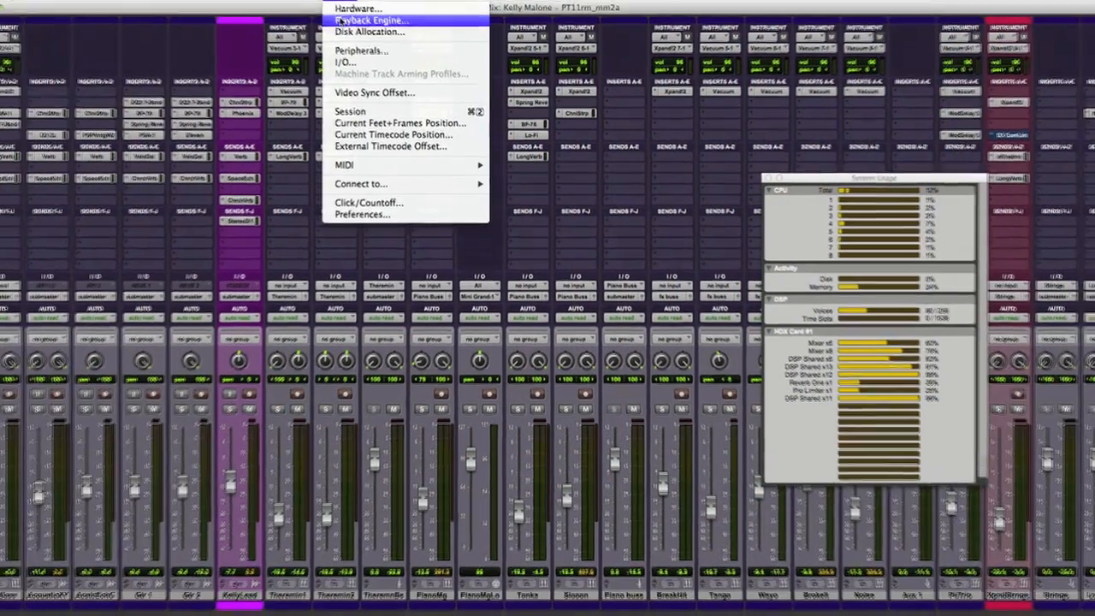
{"action": "left_click", "coordinate": [368, 29]}
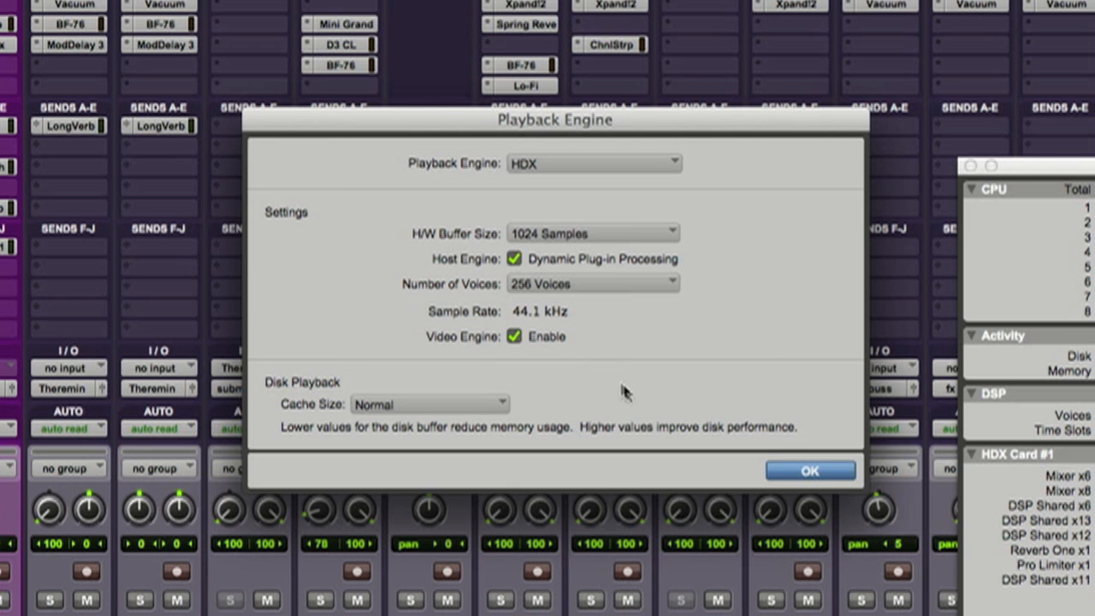
{"action": "left_click", "coordinate": [810, 473]}
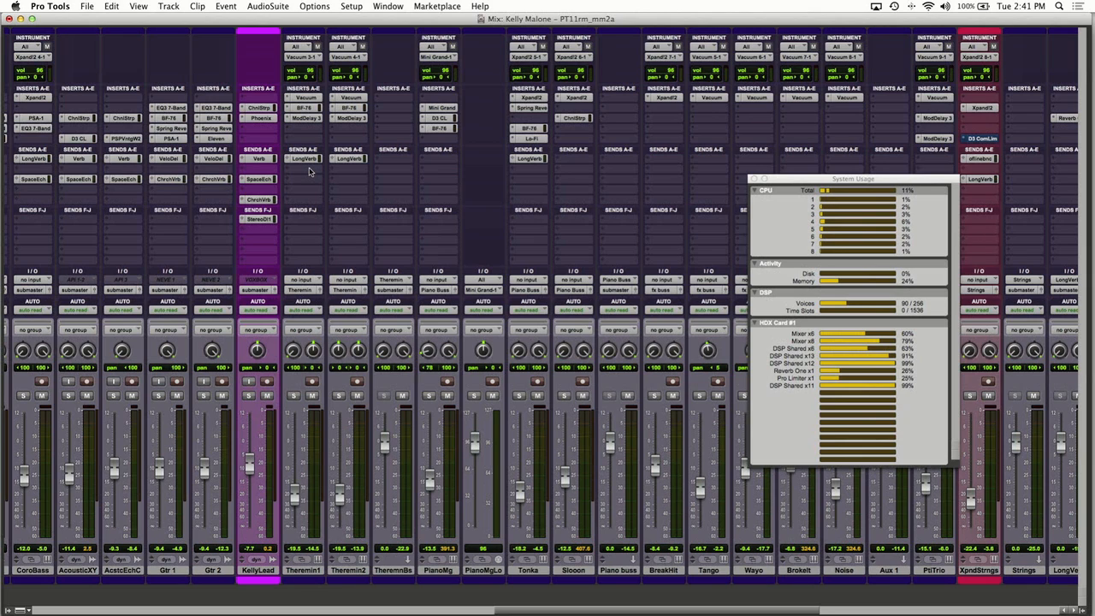
- Add a send on the highlighted lead vocal track's fourth send slot, routed to the stereo Bus 11-12
{"action": "left_click", "coordinate": [247, 190]}
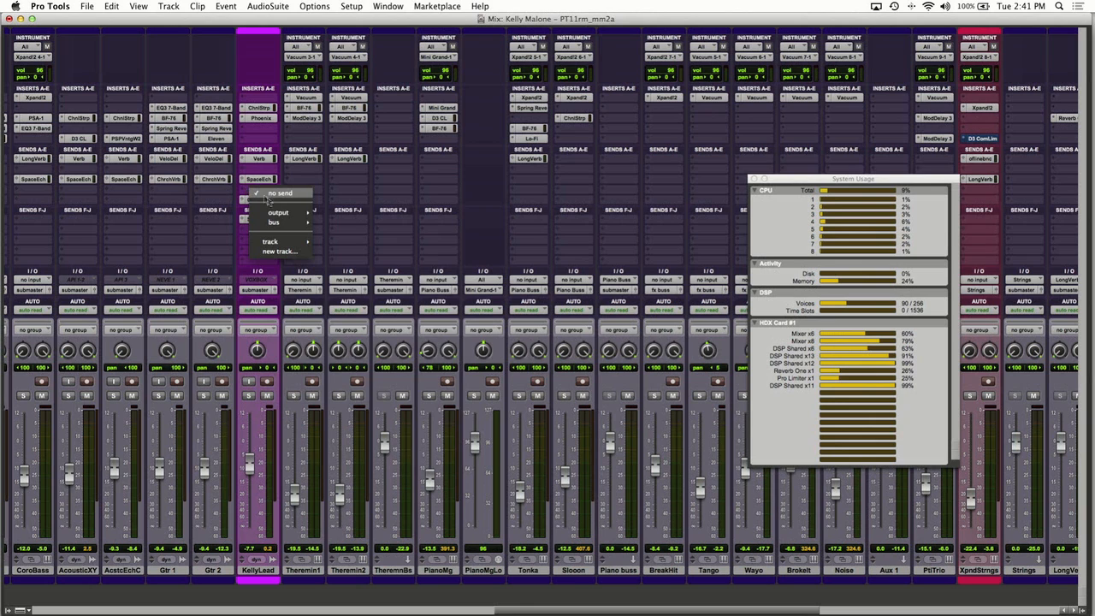
{"action": "mouse_move", "coordinate": [283, 222]}
{"action": "mouse_move", "coordinate": [338, 227]}
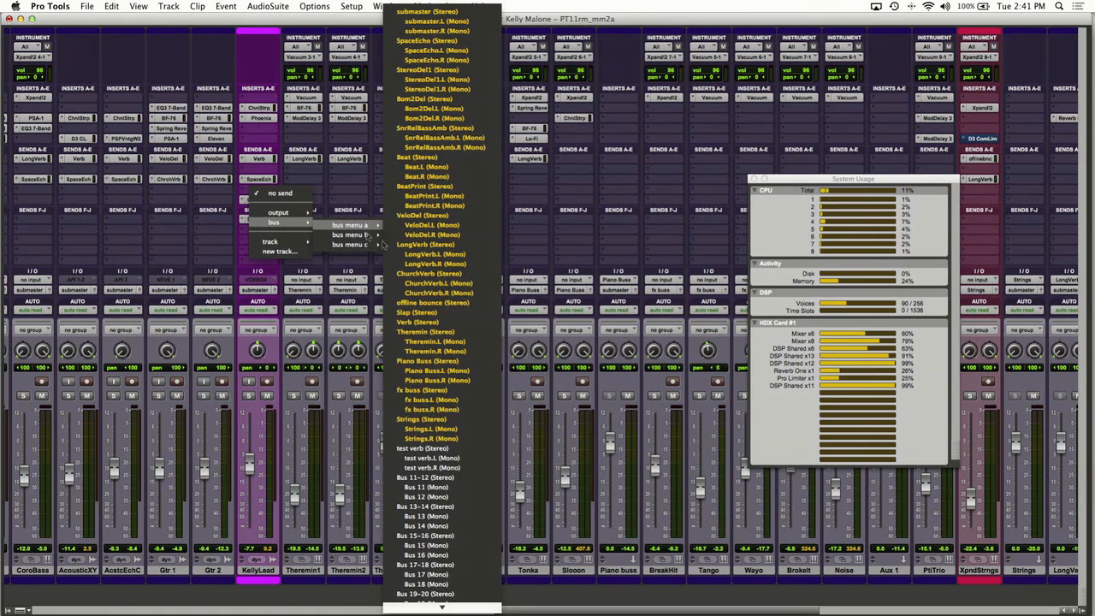
{"action": "left_click", "coordinate": [412, 477]}
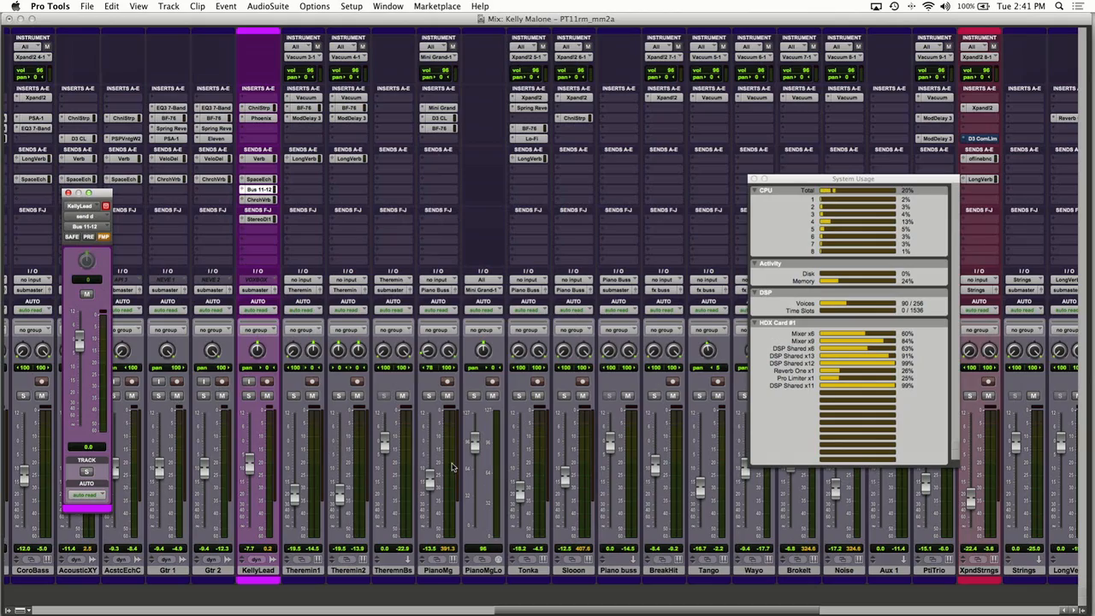
- Create one new stereo Aux Input track at the end of the mix
{"action": "scroll", "coordinate": [453, 466], "scroll_direction": "right", "scroll_amount": 10}
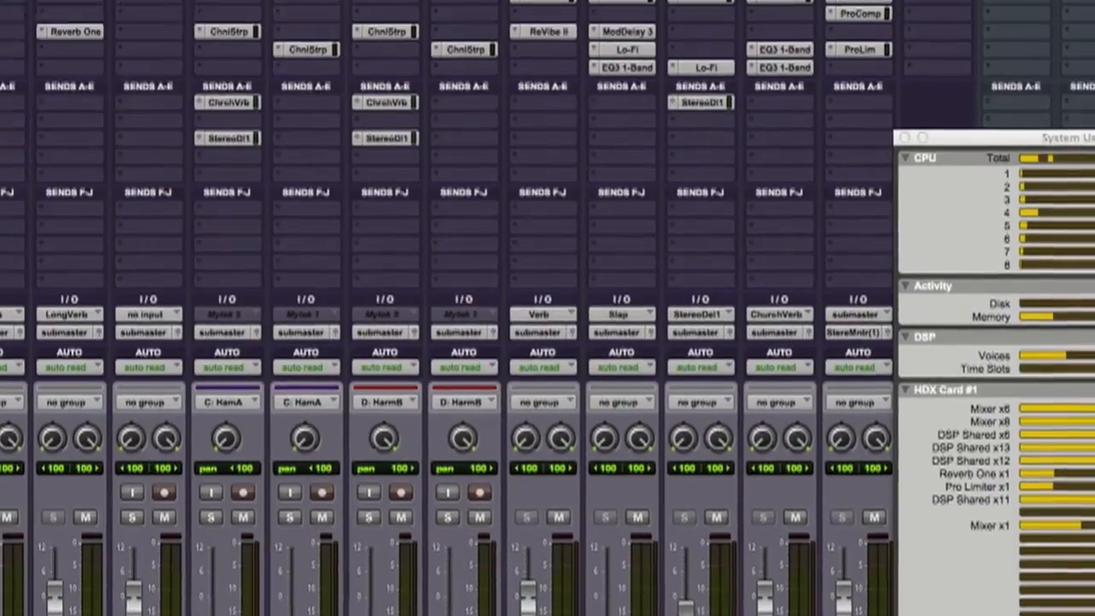
{"action": "key", "text": "super+shift+n"}
{"action": "key", "text": "super+Right"}
{"action": "key", "text": "super+Down"}
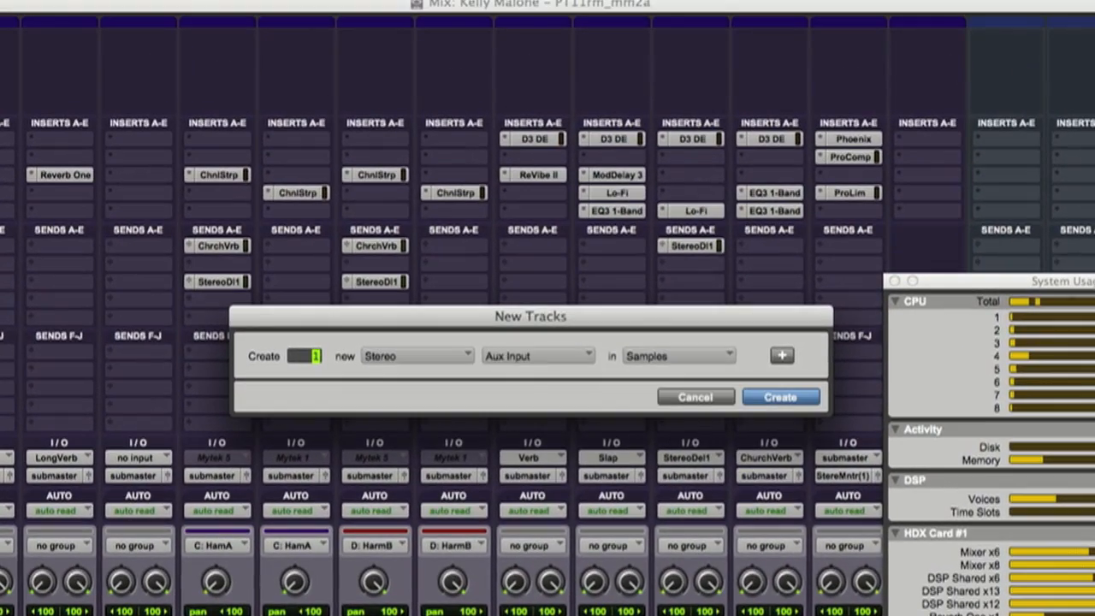
{"action": "key", "text": "Return"}
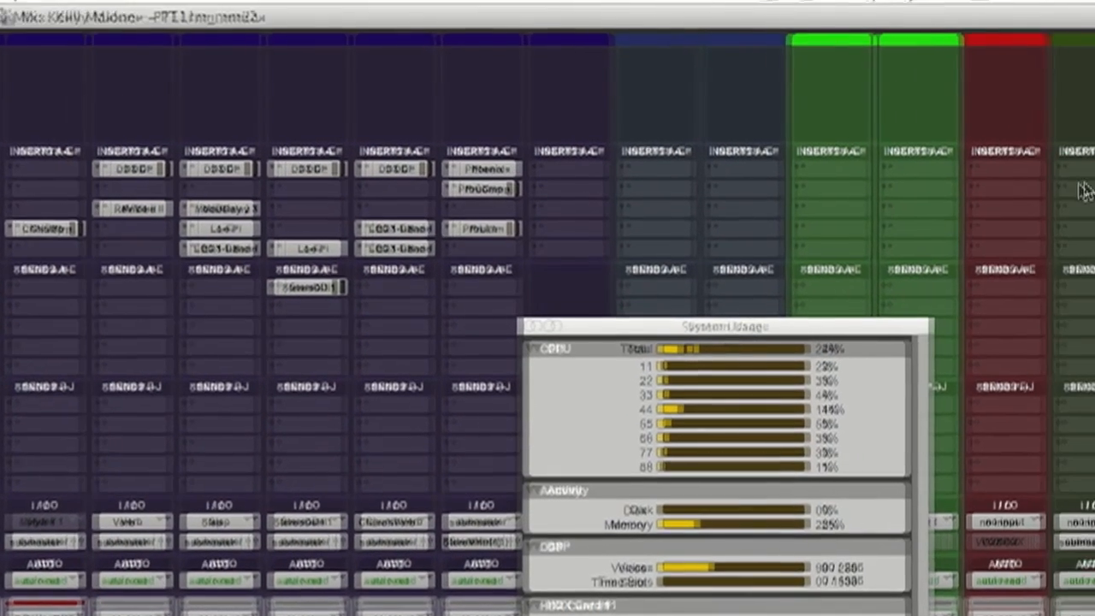
- Insert the multichannel ReVibe II reverb plug-in on the new aux track
{"action": "left_click", "coordinate": [1082, 190]}
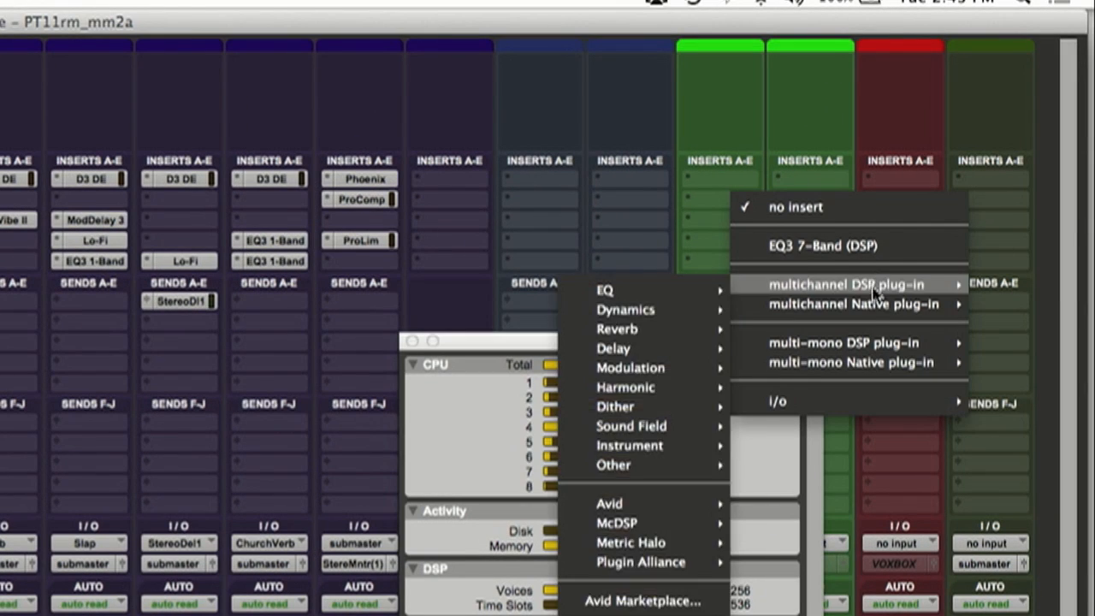
{"action": "mouse_move", "coordinate": [979, 297]}
{"action": "mouse_move", "coordinate": [645, 370]}
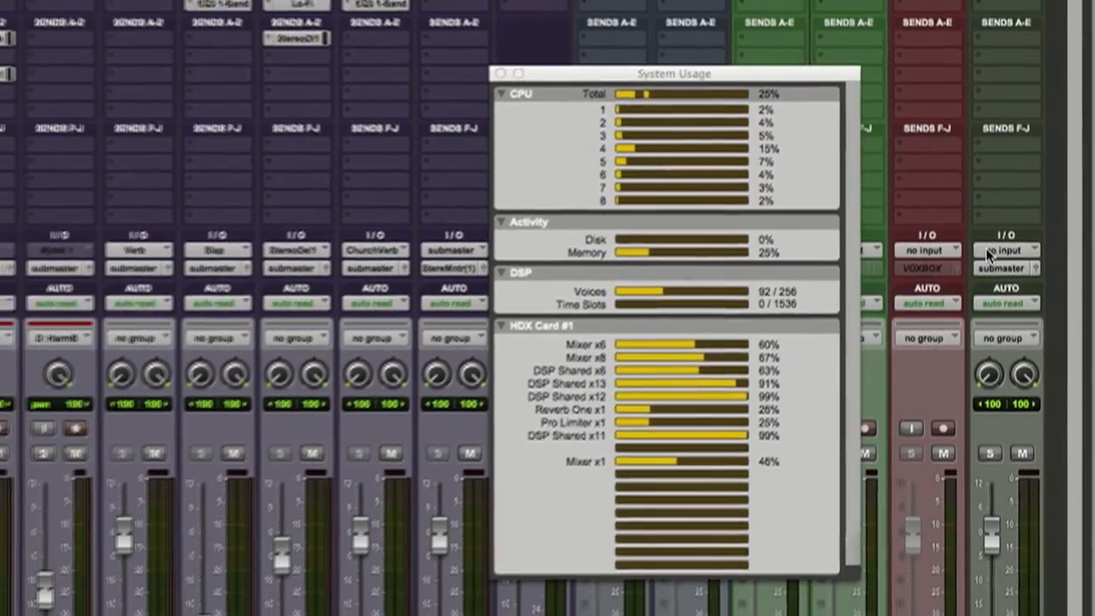
- Set the Aux 2 track's input to Bus 11-12 (Stereo) and pull its fader almost all the way down
{"action": "left_click", "coordinate": [995, 246]}
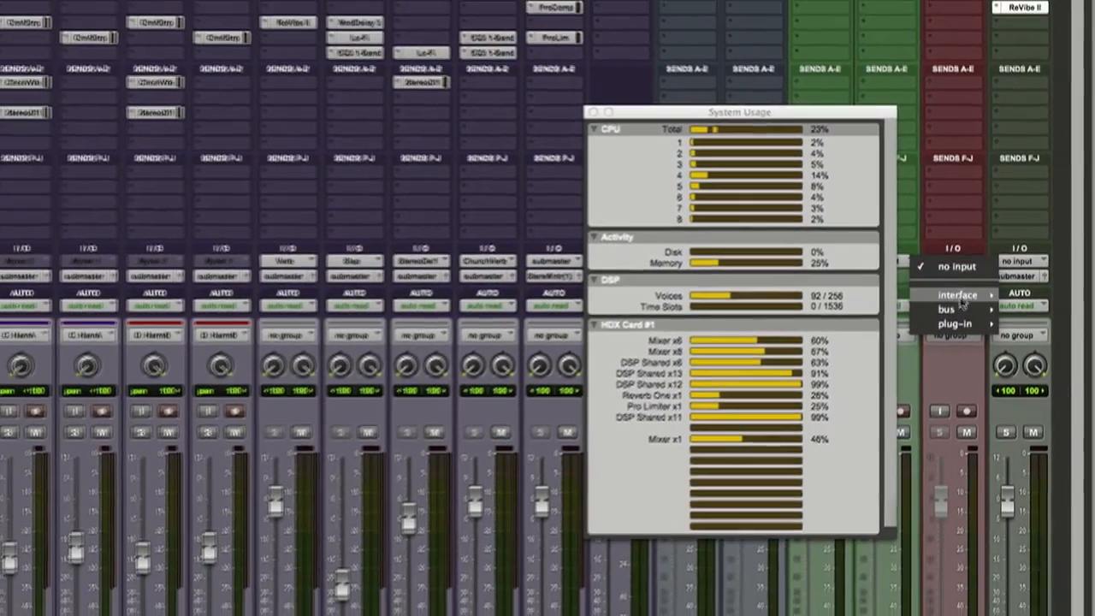
{"action": "mouse_move", "coordinate": [923, 305]}
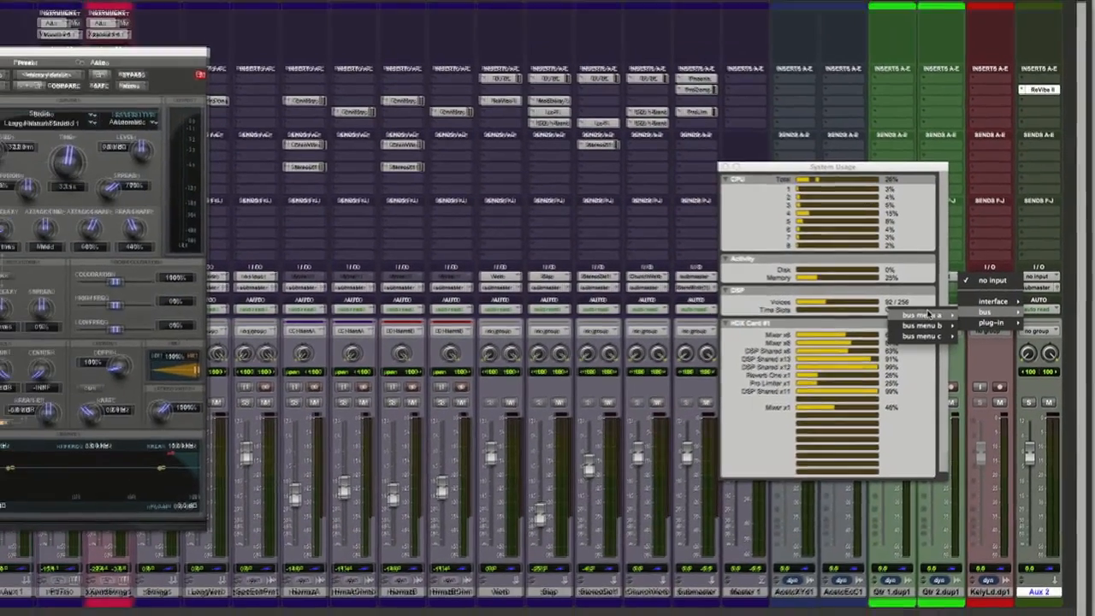
{"action": "mouse_move", "coordinate": [872, 313]}
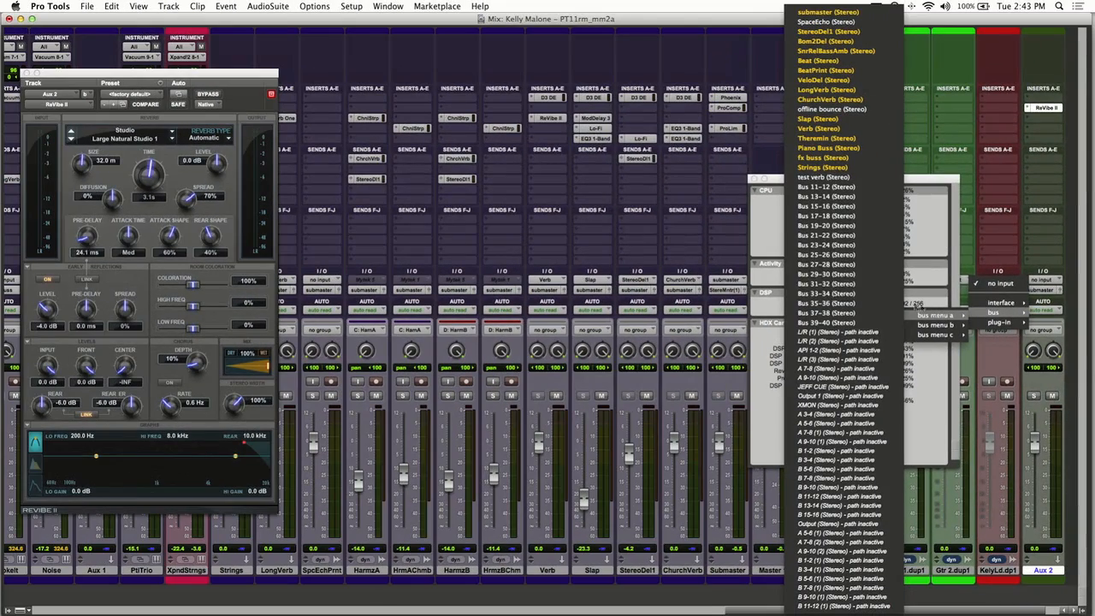
{"action": "left_click", "coordinate": [828, 190]}
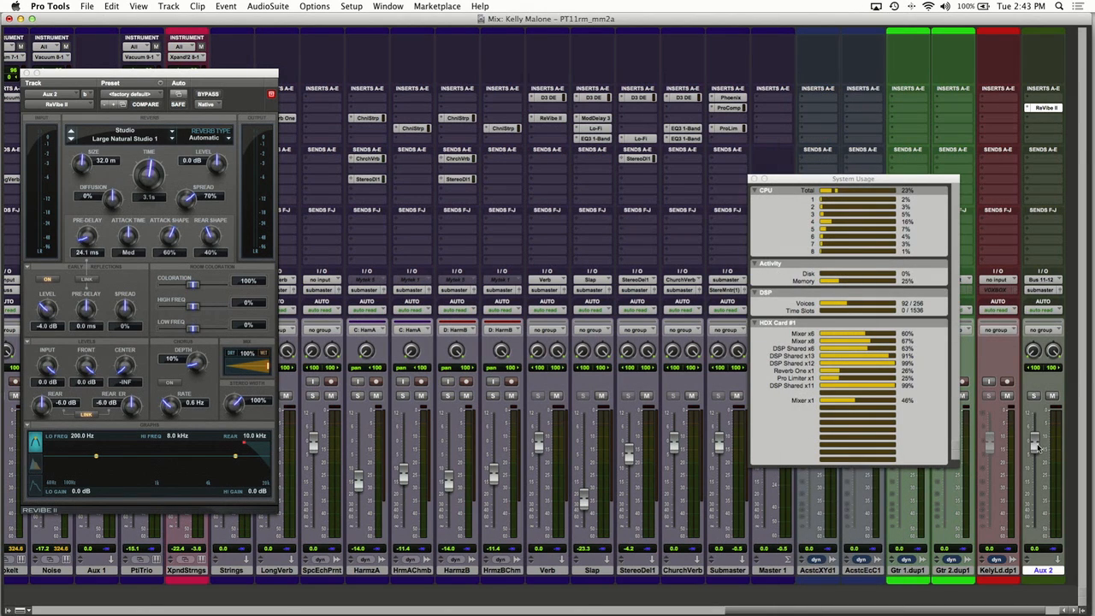
{"action": "left_click_drag", "start_coordinate": [1034, 443], "coordinate": [1035, 526]}
- Duplicate the Aux 2 track 25 times with all its data, inserting the copies after the last selected track
{"action": "right_click", "coordinate": [1036, 570]}
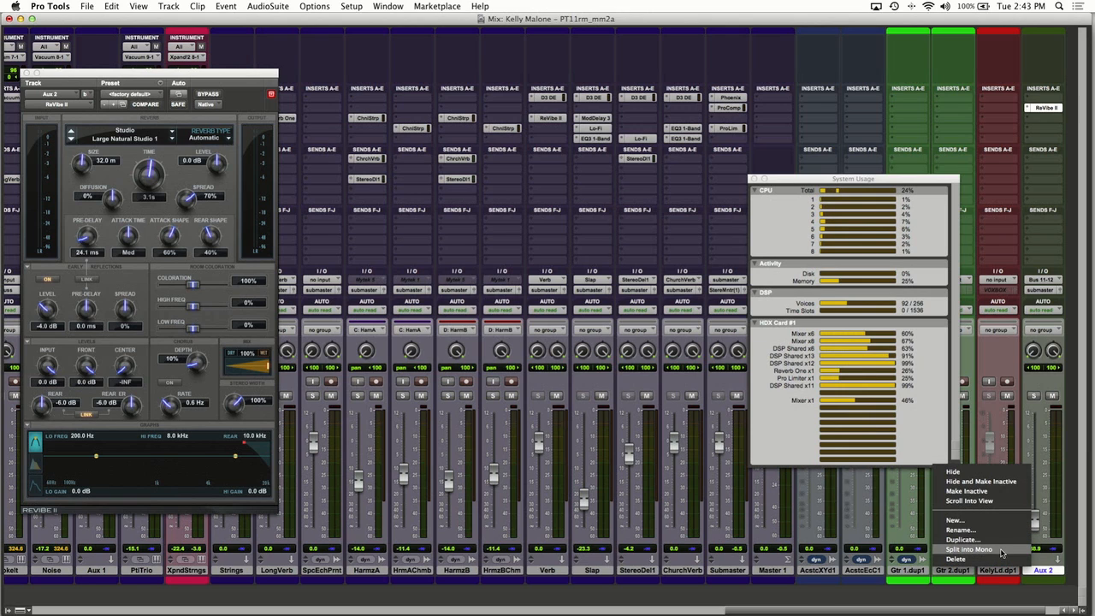
{"action": "left_click", "coordinate": [990, 540]}
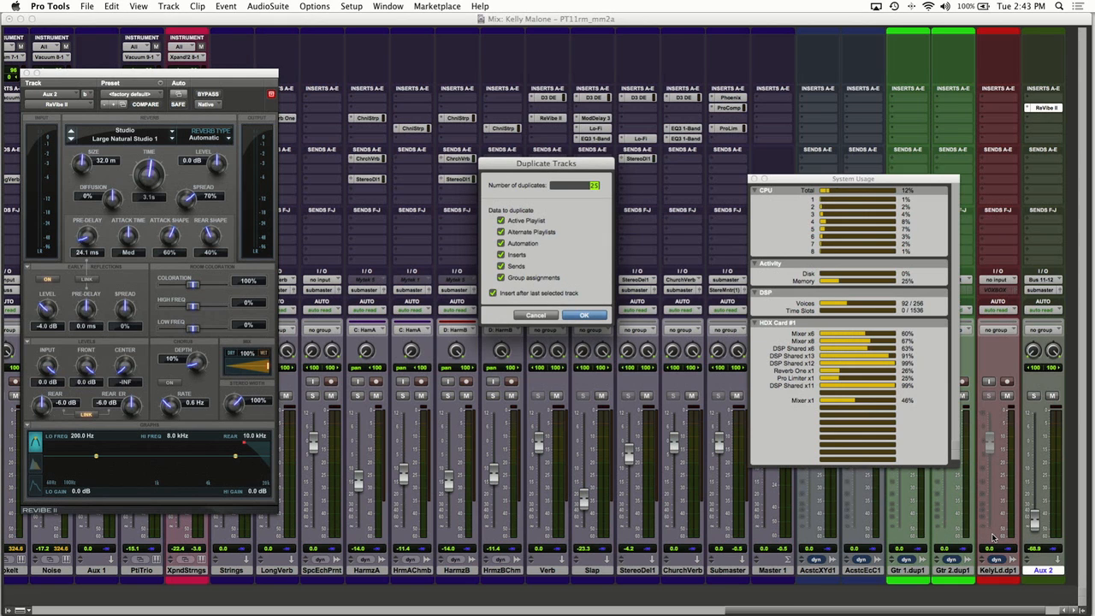
{"action": "key", "text": "Return"}
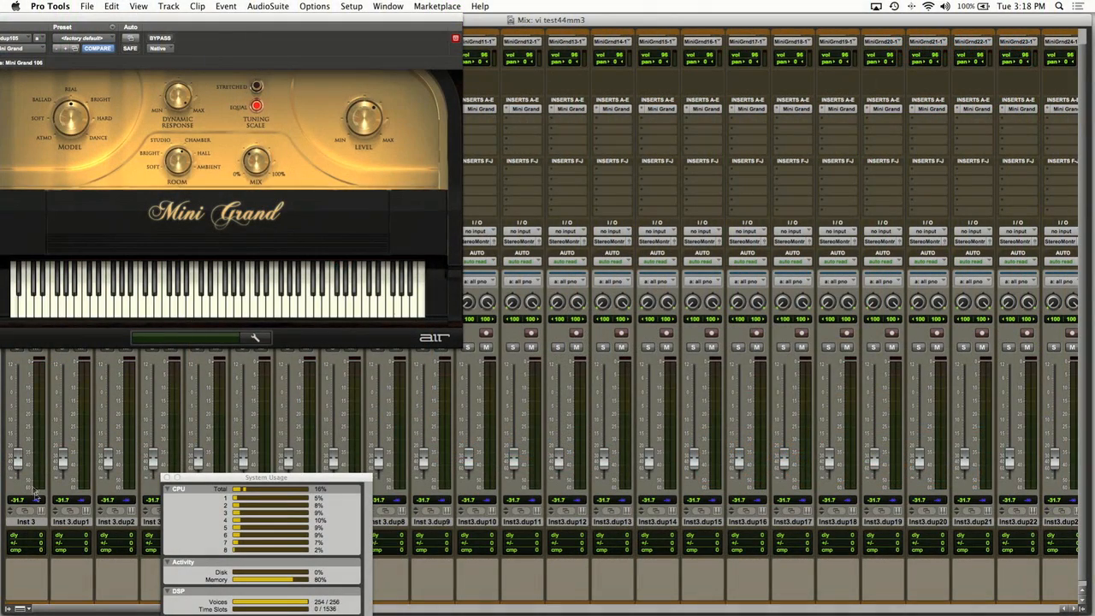
- Look through the duplicated Mini Grand instrument tracks in the mixer and view their MIDI clips in the Edit window
{"action": "scroll", "coordinate": [118, 532], "scroll_direction": "right", "scroll_amount": 15}
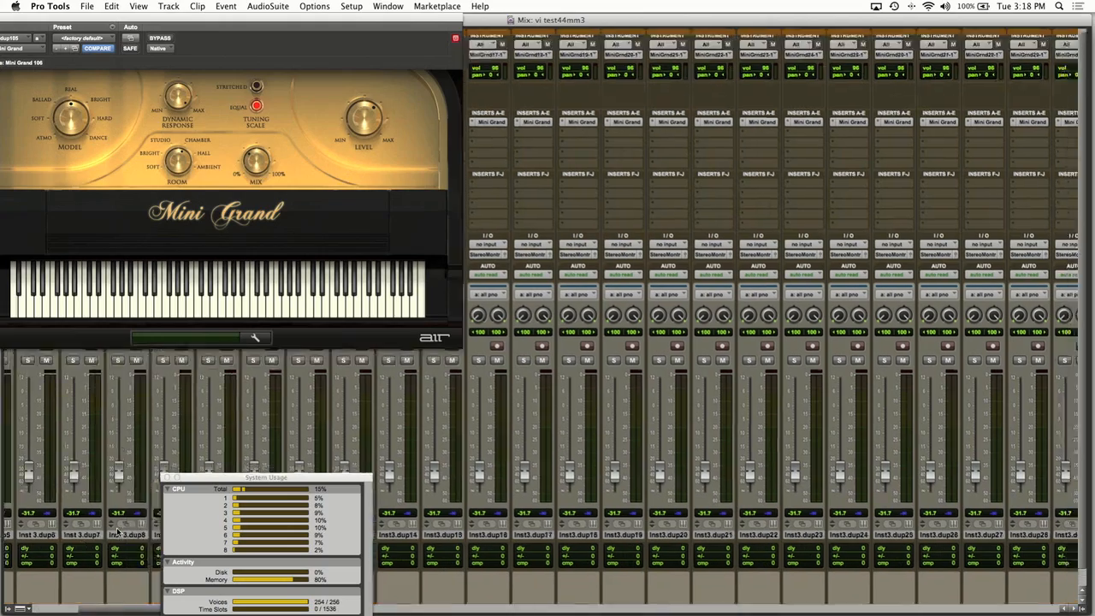
{"action": "scroll", "coordinate": [812, 546], "scroll_direction": "right", "scroll_amount": 20}
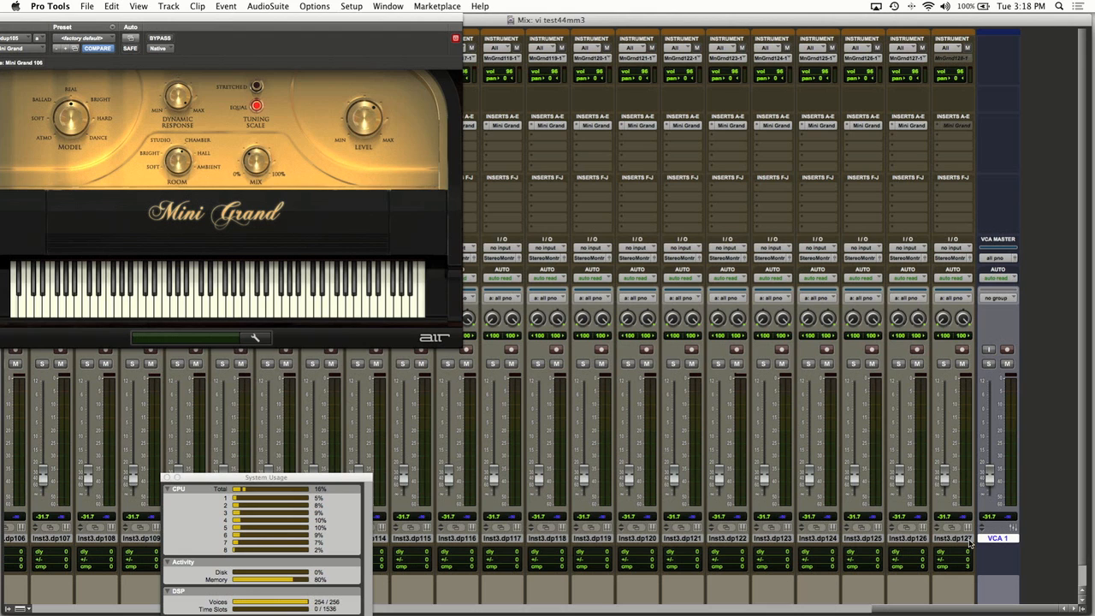
{"action": "key", "text": "super+equal"}
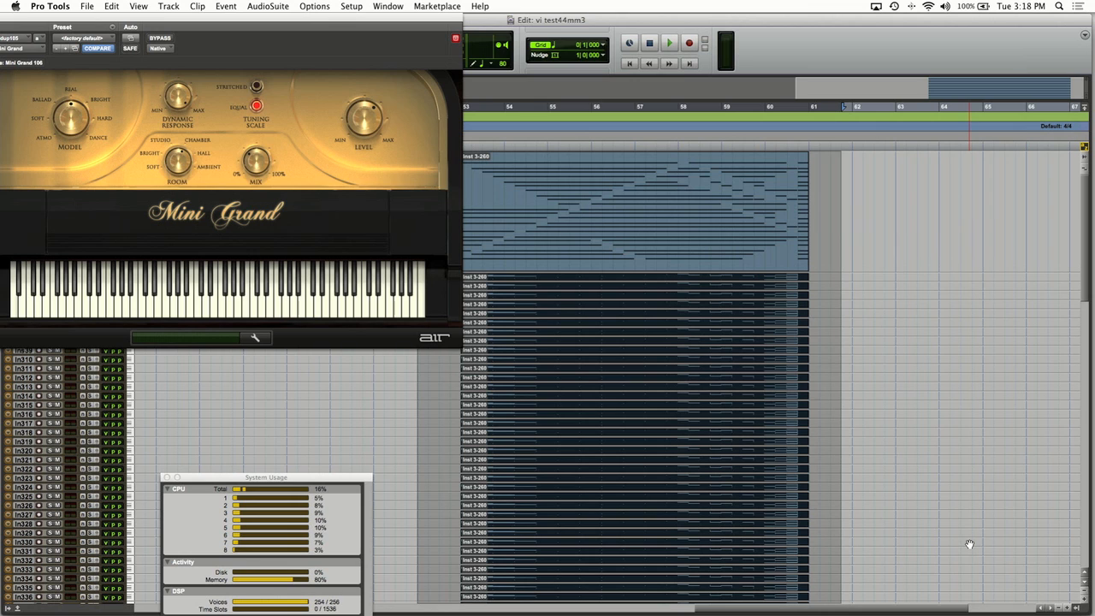
{"action": "scroll", "coordinate": [756, 523], "scroll_direction": "left", "scroll_amount": 3}
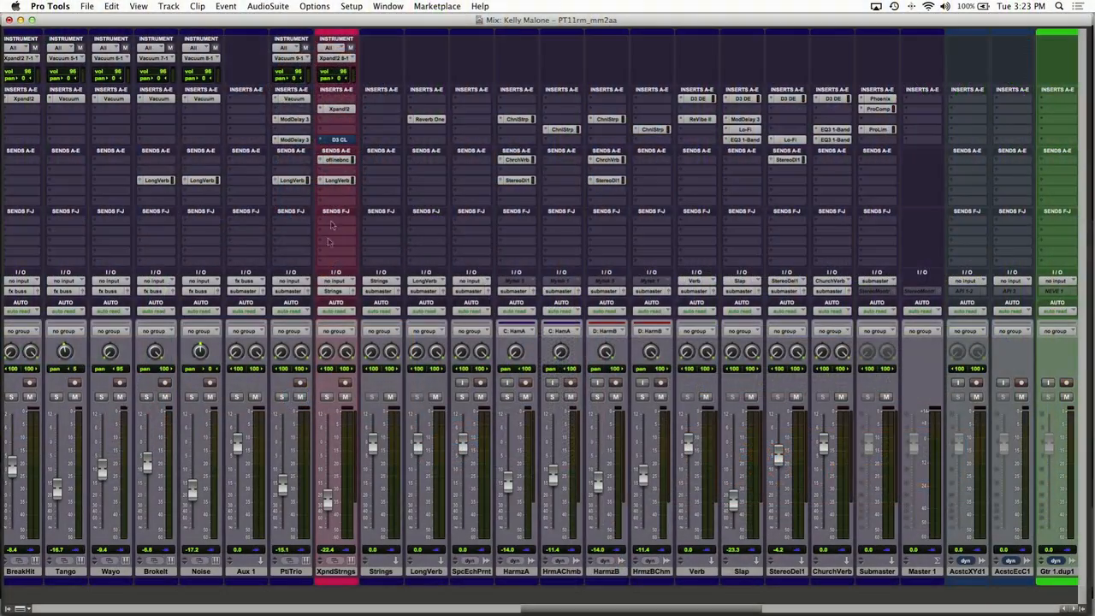
- Open the Xpand!2 instrument on the XpndStrngs track and check which bus the track's output is assigned to
{"action": "left_click", "coordinate": [338, 109]}
{"action": "left_click_drag", "start_coordinate": [332, 77], "coordinate": [807, 41]}
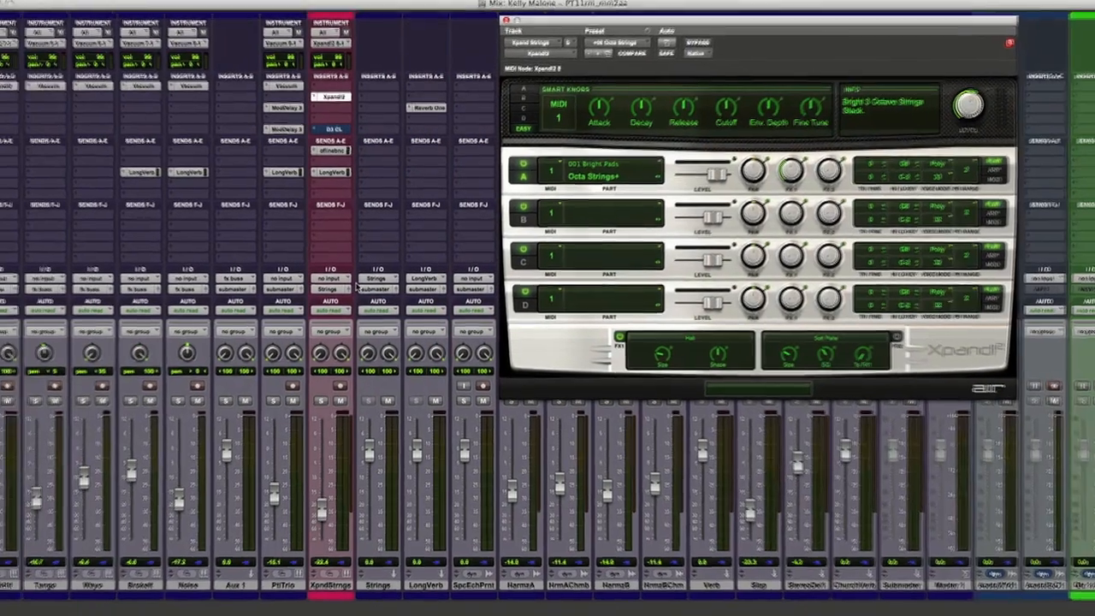
{"action": "left_click", "coordinate": [335, 291]}
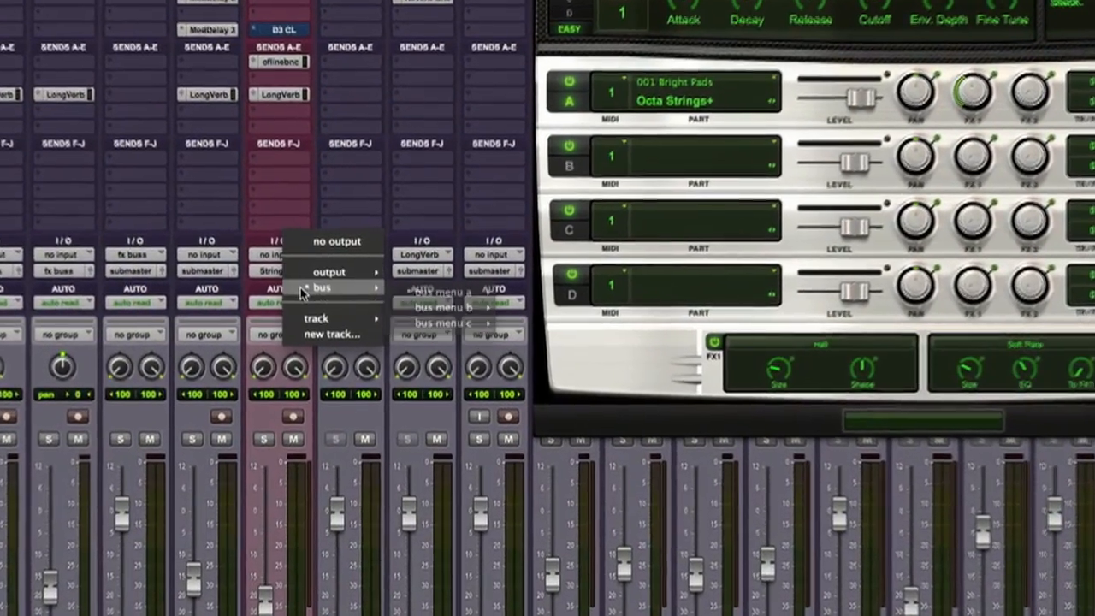
{"action": "mouse_move", "coordinate": [343, 294]}
{"action": "mouse_move", "coordinate": [402, 289]}
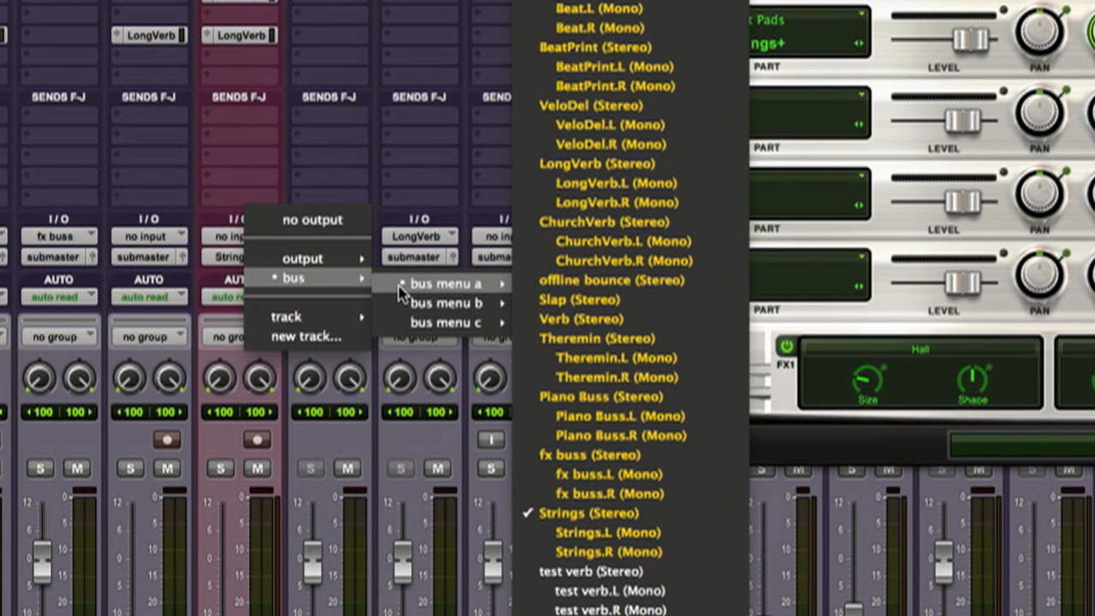
{"action": "left_click", "coordinate": [167, 163]}
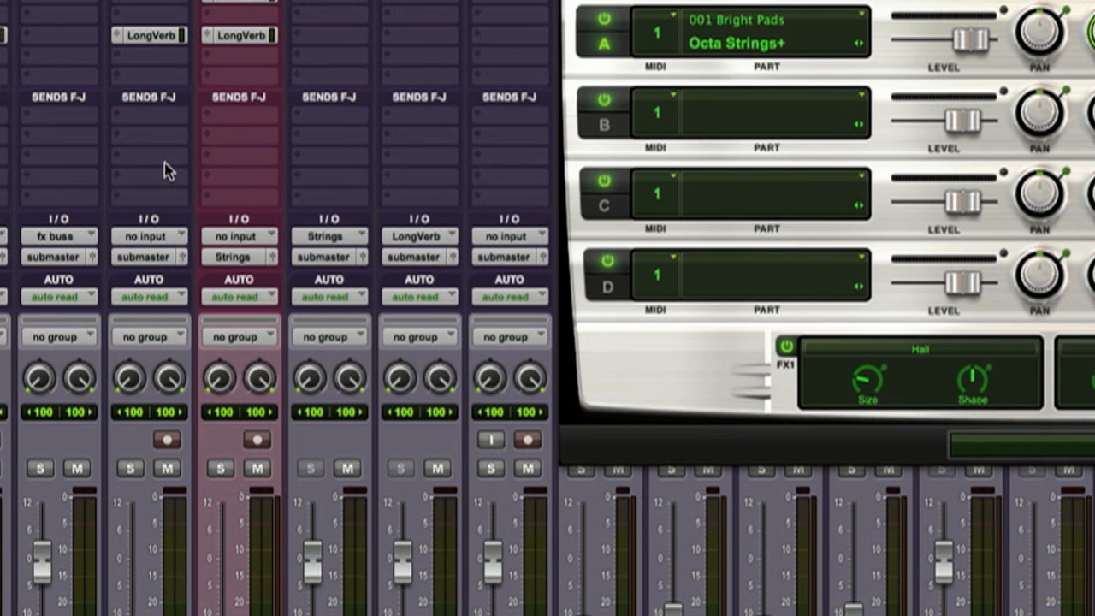
- Bounce the Strings bus offline as an interleaved 24-bit, 44.1 kHz WAV with import after bounce enabled
{"action": "right_click", "coordinate": [222, 267]}
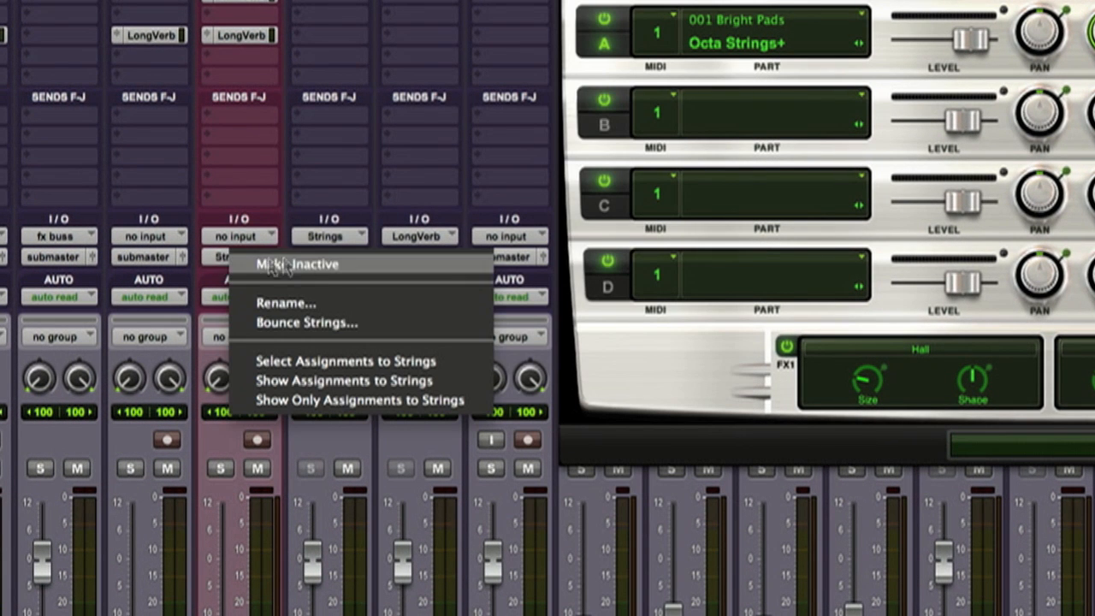
{"action": "left_click", "coordinate": [323, 330]}
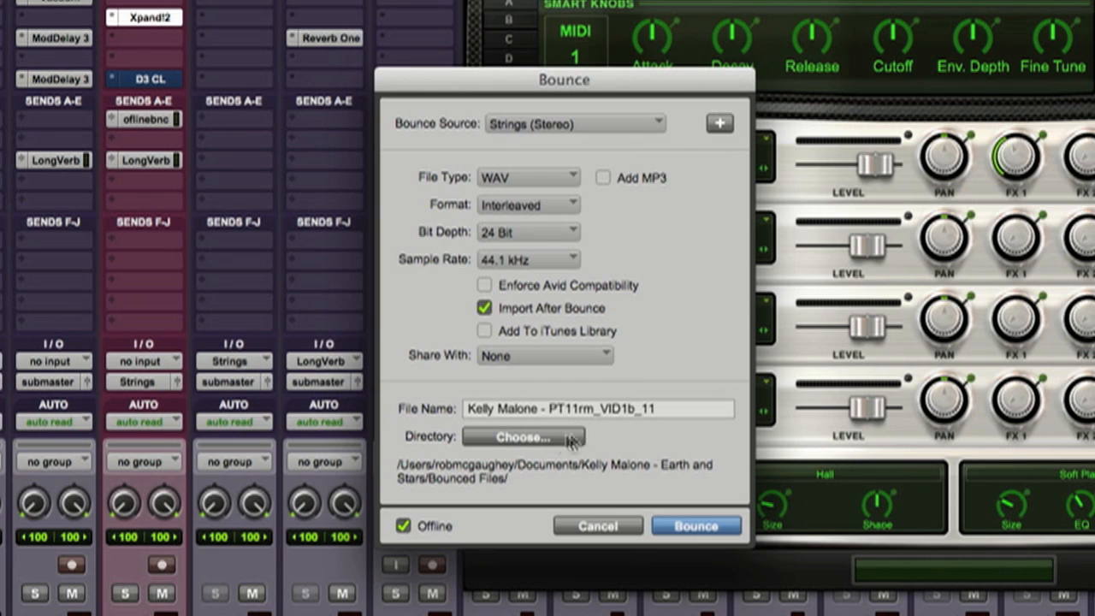
{"action": "left_click", "coordinate": [696, 527]}
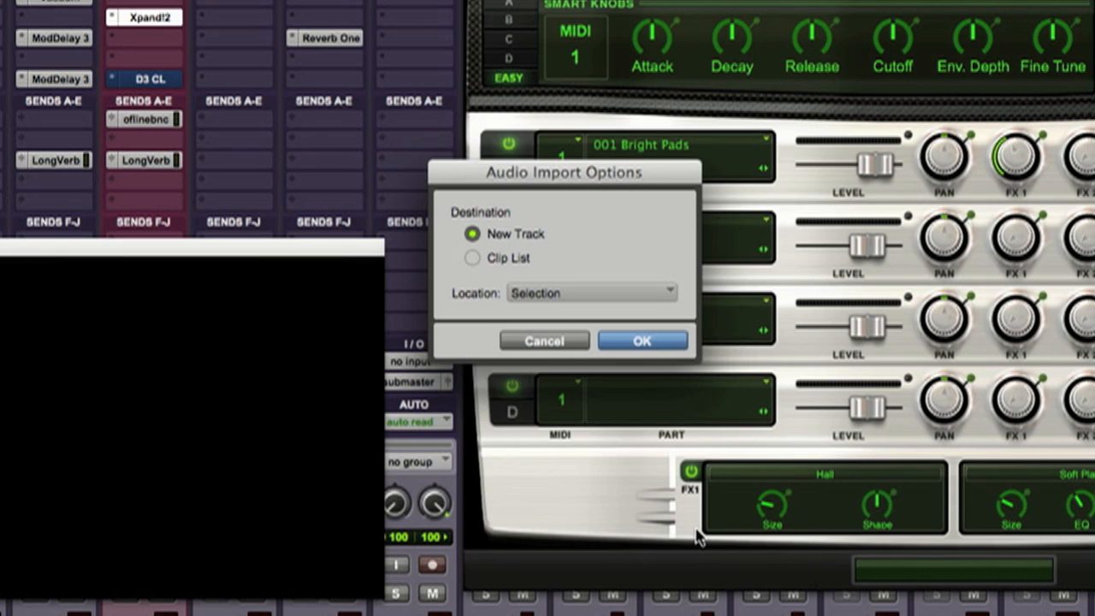
- Import the bounced audio to a new track at the Selection location and close the video window
{"action": "left_click", "coordinate": [547, 296]}
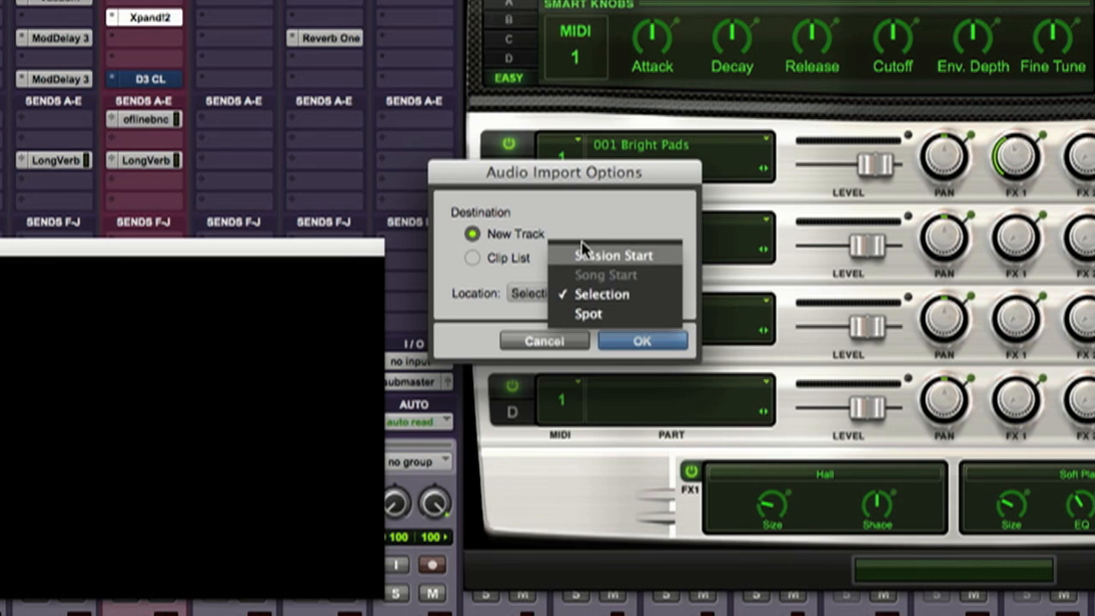
{"action": "left_click", "coordinate": [734, 299]}
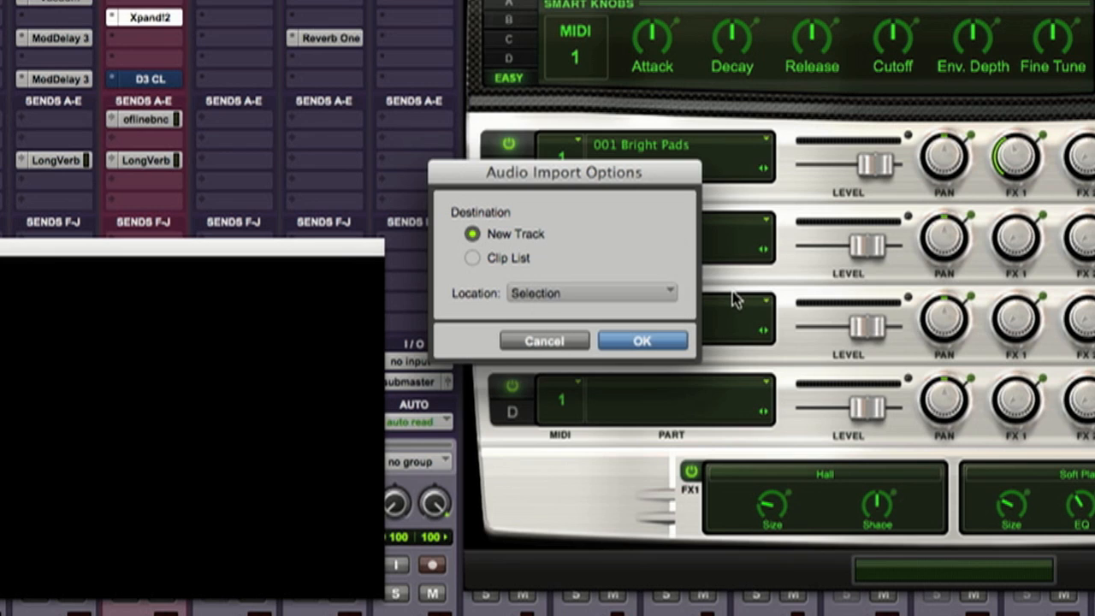
{"action": "left_click", "coordinate": [665, 345]}
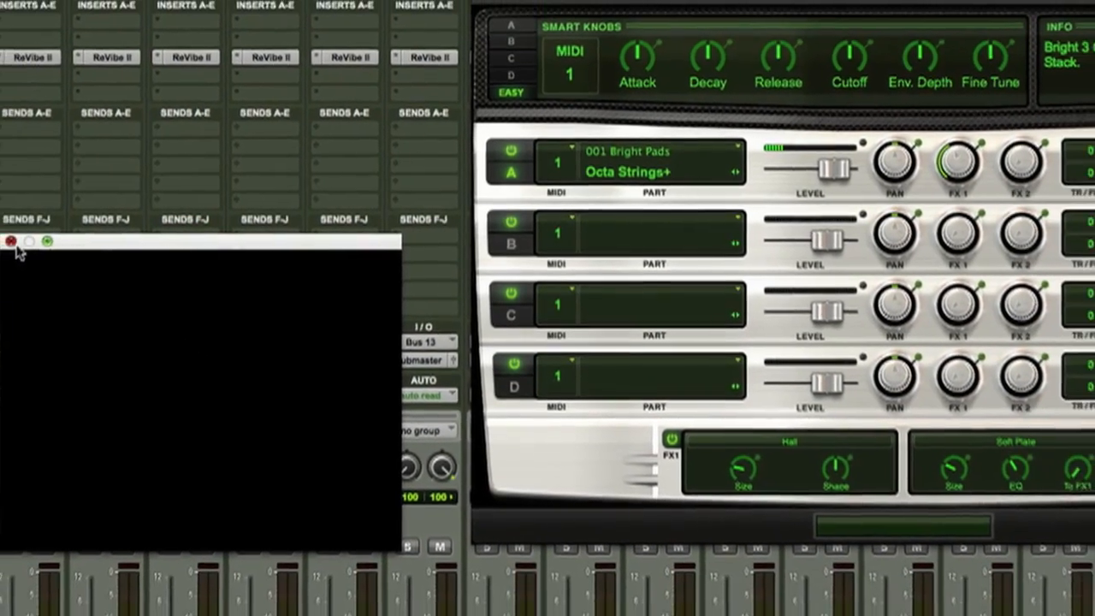
{"action": "left_click", "coordinate": [12, 244]}
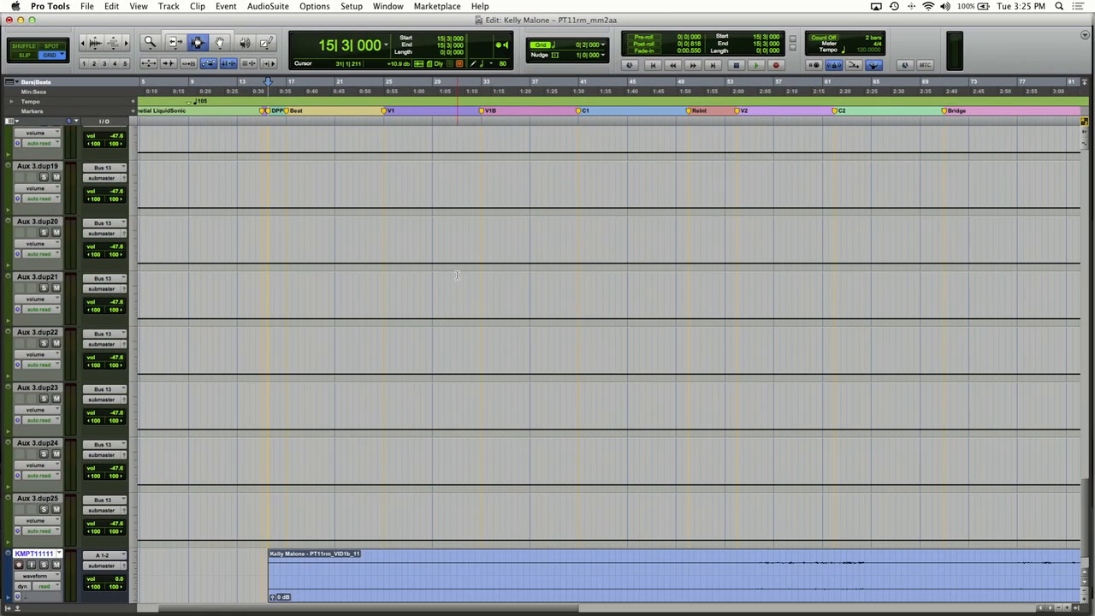
- Inspect the imported strings bounce's waveform in the Edit window and place the edit cursor on it at 89|3|000
{"action": "scroll", "coordinate": [399, 283], "scroll_direction": "down", "scroll_amount": 2}
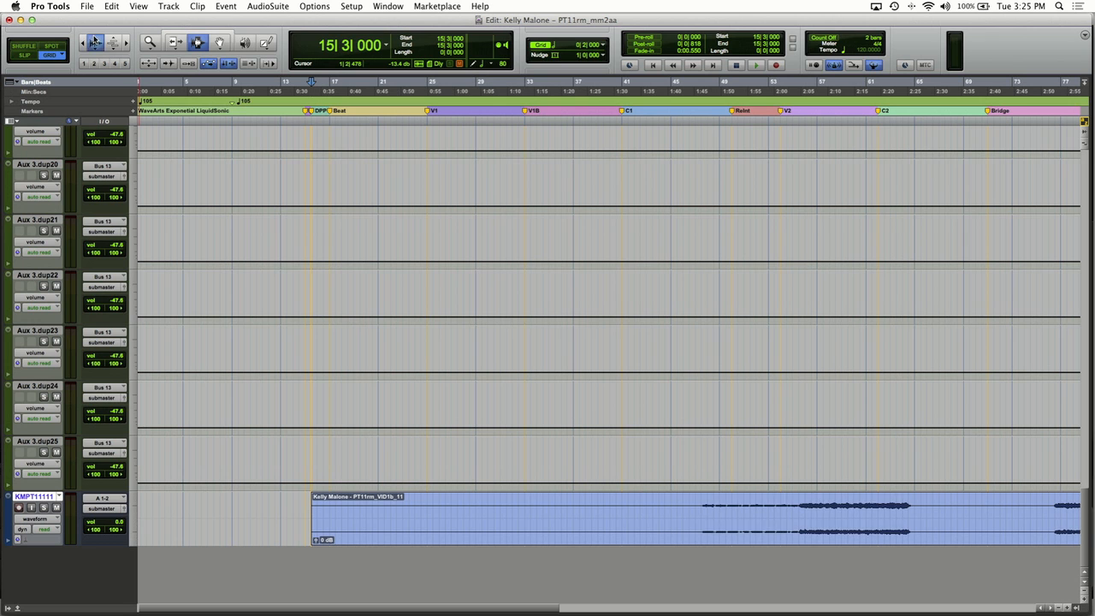
{"action": "scroll", "coordinate": [722, 495], "scroll_direction": "right", "scroll_amount": 5}
{"action": "scroll", "coordinate": [722, 495], "scroll_direction": "right", "scroll_amount": 4}
{"action": "double_click", "coordinate": [709, 503]}
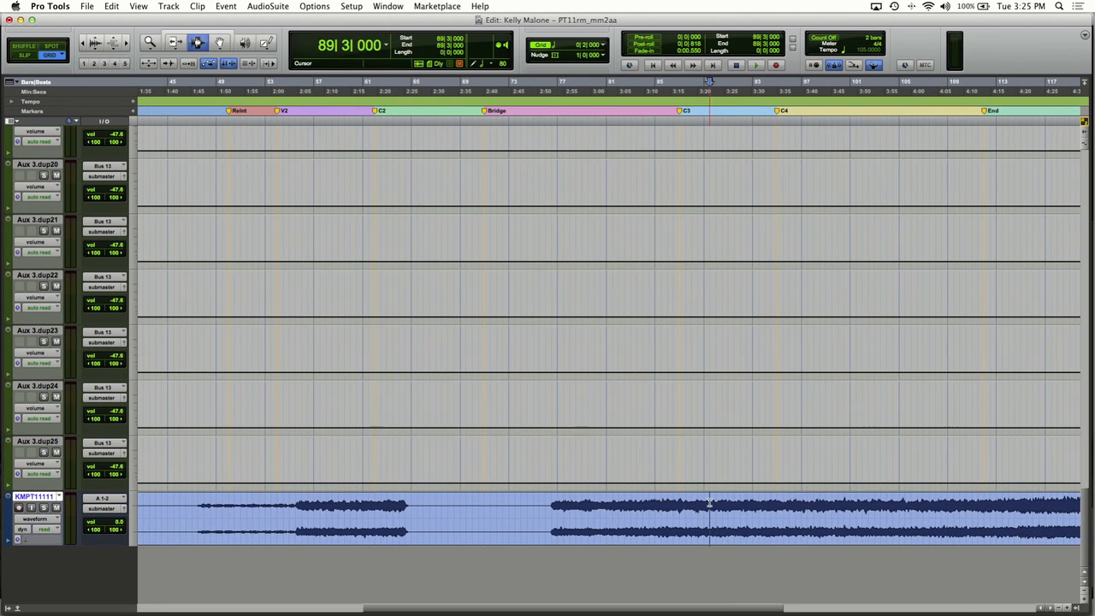
- Switch the main time counter to Min:Secs
{"action": "left_click", "coordinate": [387, 45]}
{"action": "left_click", "coordinate": [411, 56]}
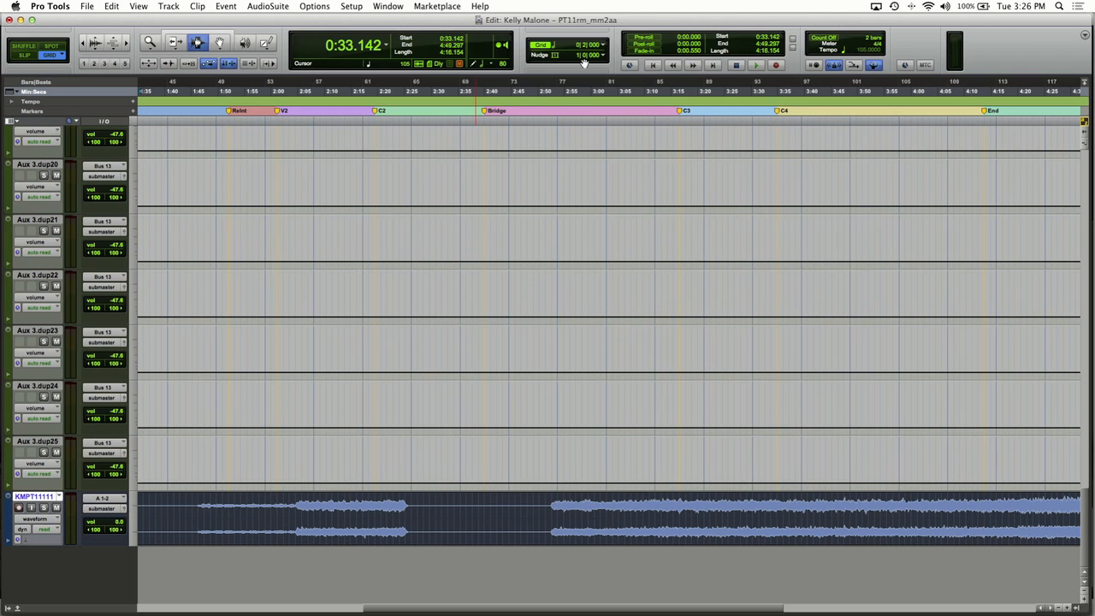
- Open the Bounce dialog and remove the Theremin, Piano Buss and fx buss sources, leaving only Beat (Stereo)
{"action": "key", "text": "alt+super+b"}
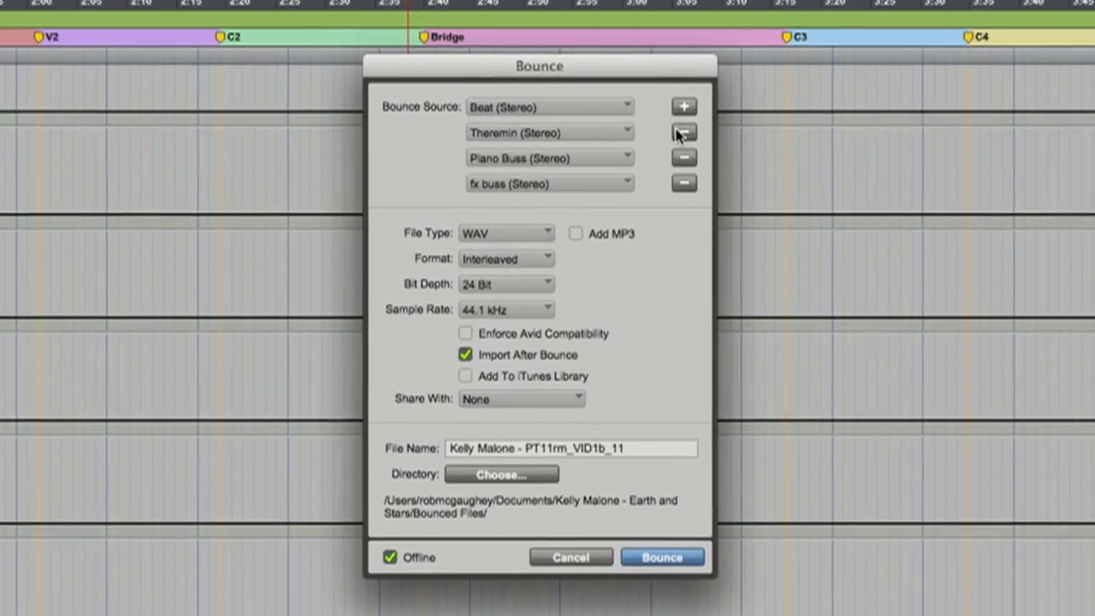
{"action": "left_click", "coordinate": [678, 134]}
{"action": "left_click", "coordinate": [678, 134]}
{"action": "left_click", "coordinate": [693, 128]}
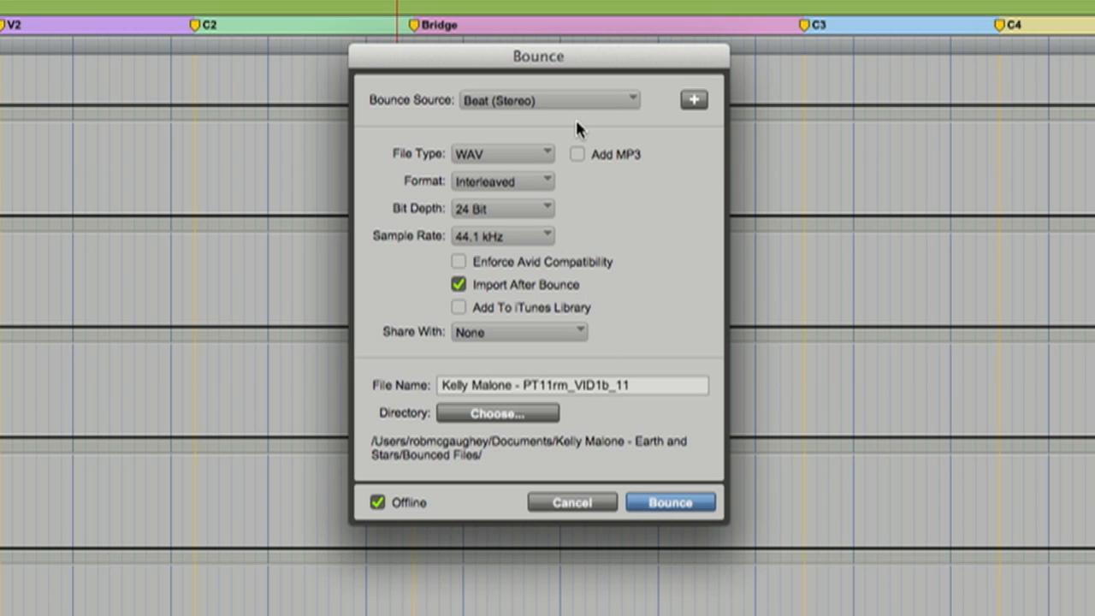
- Add VeloDel (Stereo) and Theremin (Stereo) as additional bounce sources below Beat (Stereo)
{"action": "left_click", "coordinate": [693, 101]}
{"action": "left_click", "coordinate": [572, 128]}
{"action": "mouse_move", "coordinate": [625, 137]}
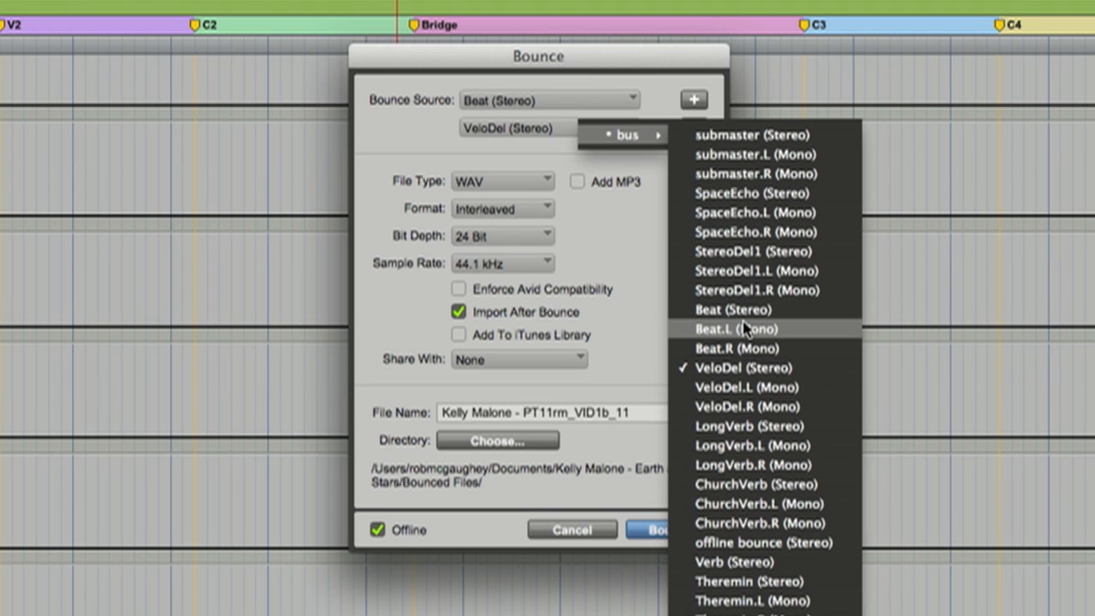
{"action": "left_click", "coordinate": [628, 379]}
{"action": "left_click", "coordinate": [692, 101]}
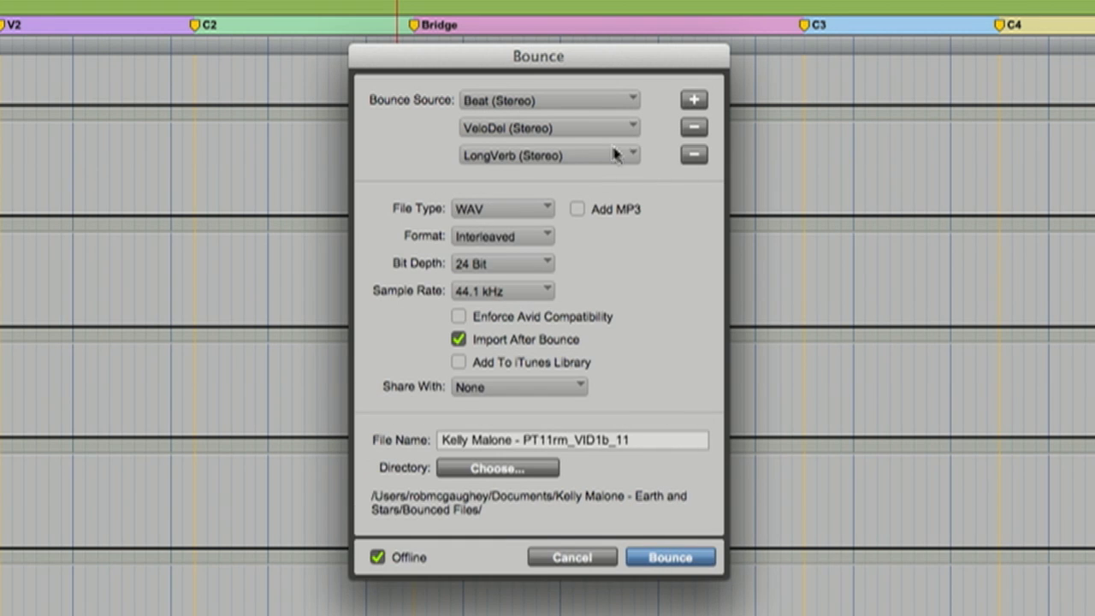
{"action": "left_click", "coordinate": [614, 155]}
{"action": "mouse_move", "coordinate": [655, 161]}
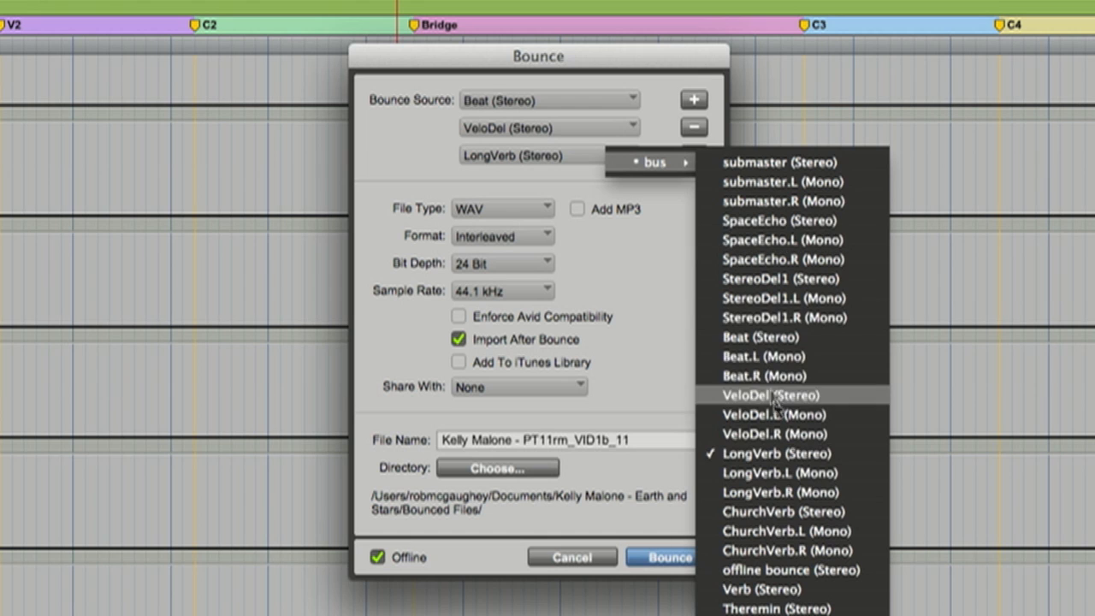
{"action": "left_click", "coordinate": [837, 608]}
- Add Piano Buss (Stereo) and fx buss (Stereo) as the fourth and fifth bounce sources
{"action": "left_click", "coordinate": [694, 101]}
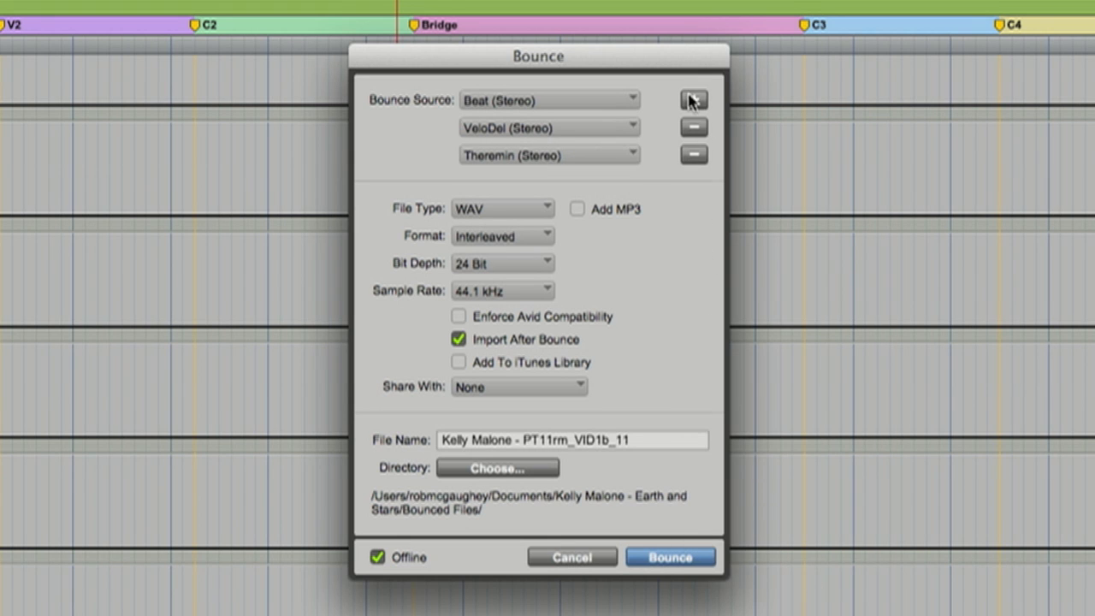
{"action": "left_click", "coordinate": [604, 184]}
{"action": "left_click", "coordinate": [445, 201]}
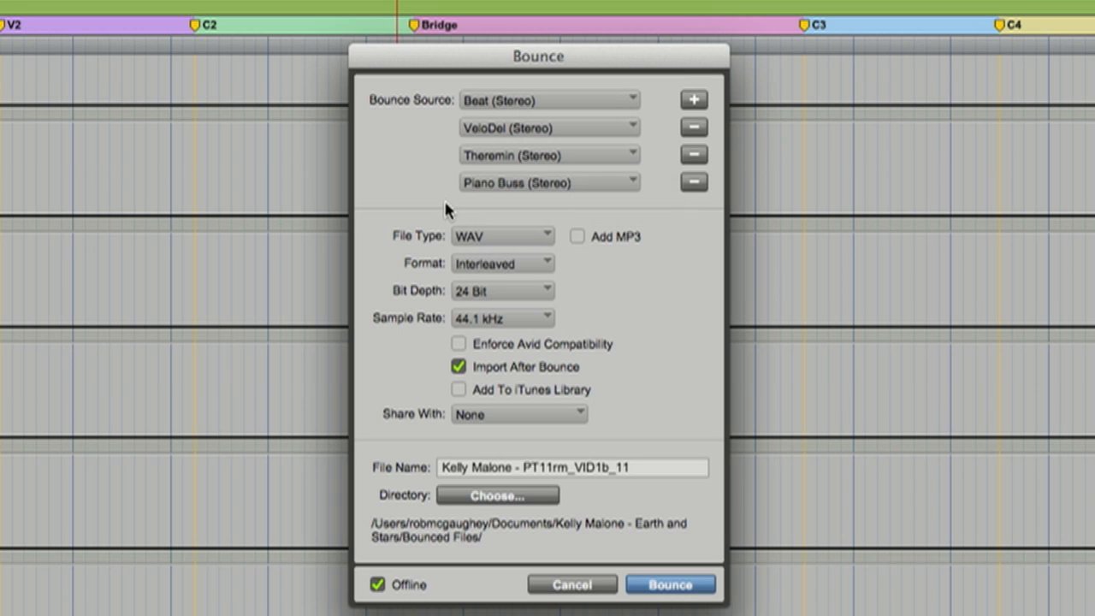
{"action": "left_click", "coordinate": [691, 101]}
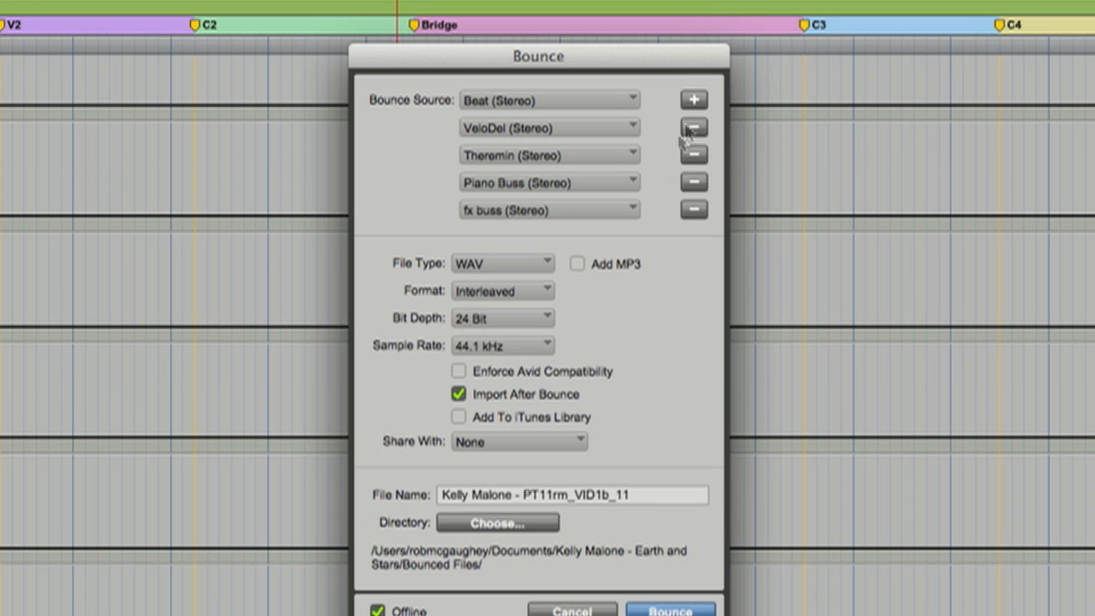
{"action": "left_click", "coordinate": [558, 212]}
{"action": "left_click", "coordinate": [451, 221]}
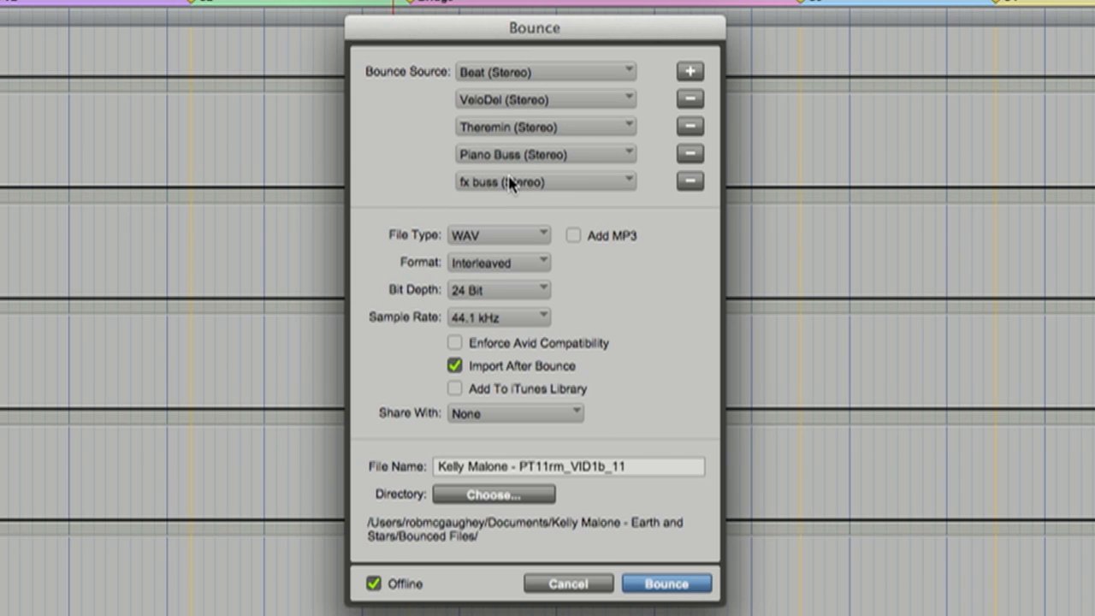
- Bounce the five sources offline as interleaved 24-bit, 44.1 kHz WAVs and import them to new tracks at the Selection location
{"action": "left_click", "coordinate": [665, 585]}
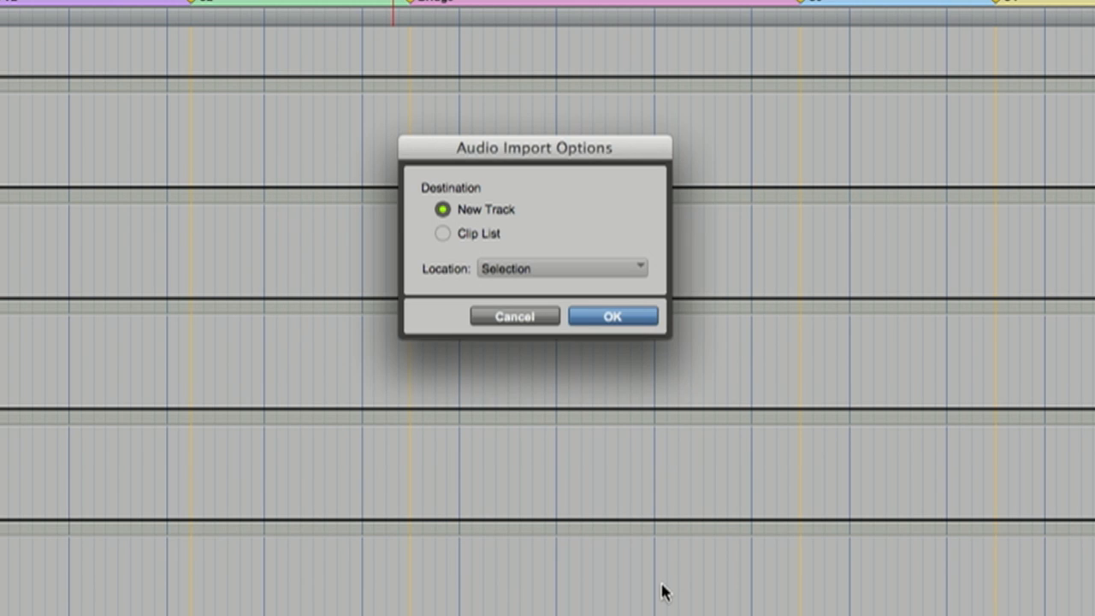
{"action": "left_click", "coordinate": [611, 317]}
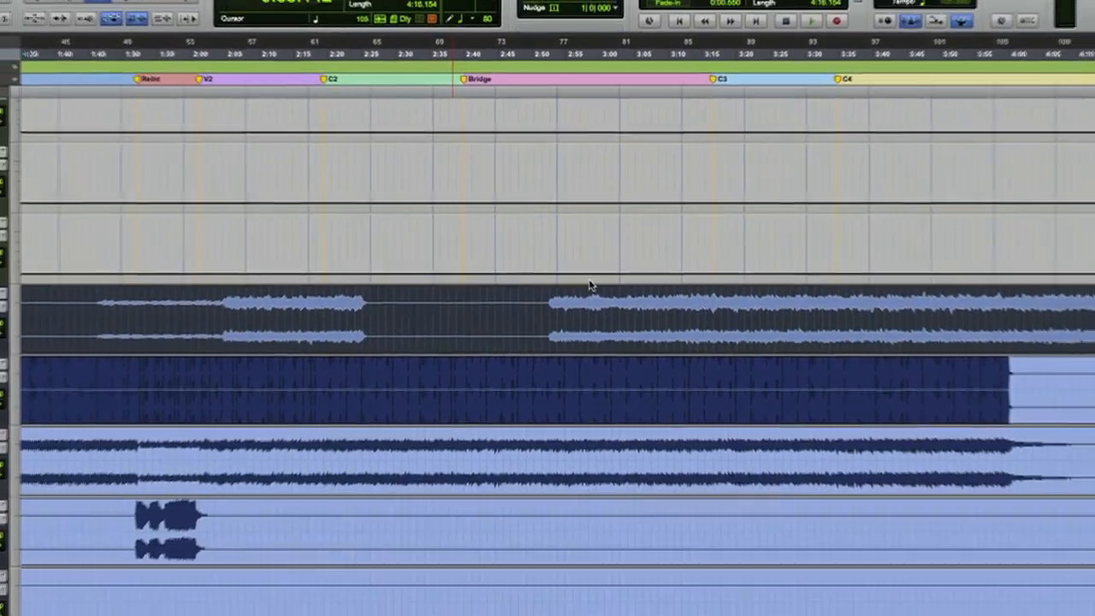
{"action": "scroll", "coordinate": [583, 272], "scroll_direction": "down", "scroll_amount": 2}
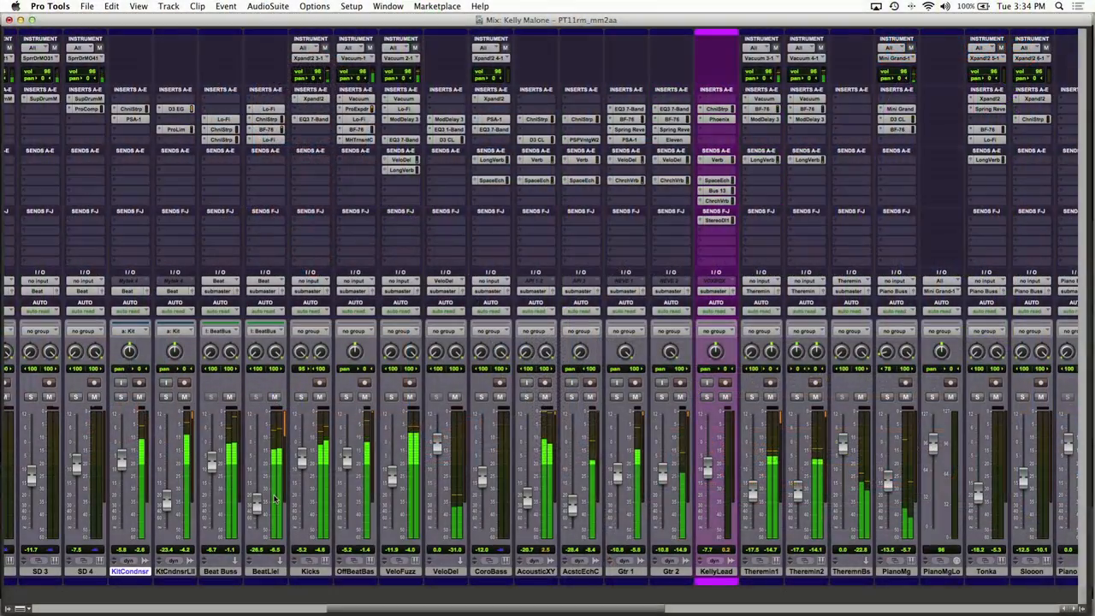
- Review the track meter types and the Gain Reduction Meter Type options for the BeatLiel track in the Mix window
{"action": "right_click", "coordinate": [277, 499]}
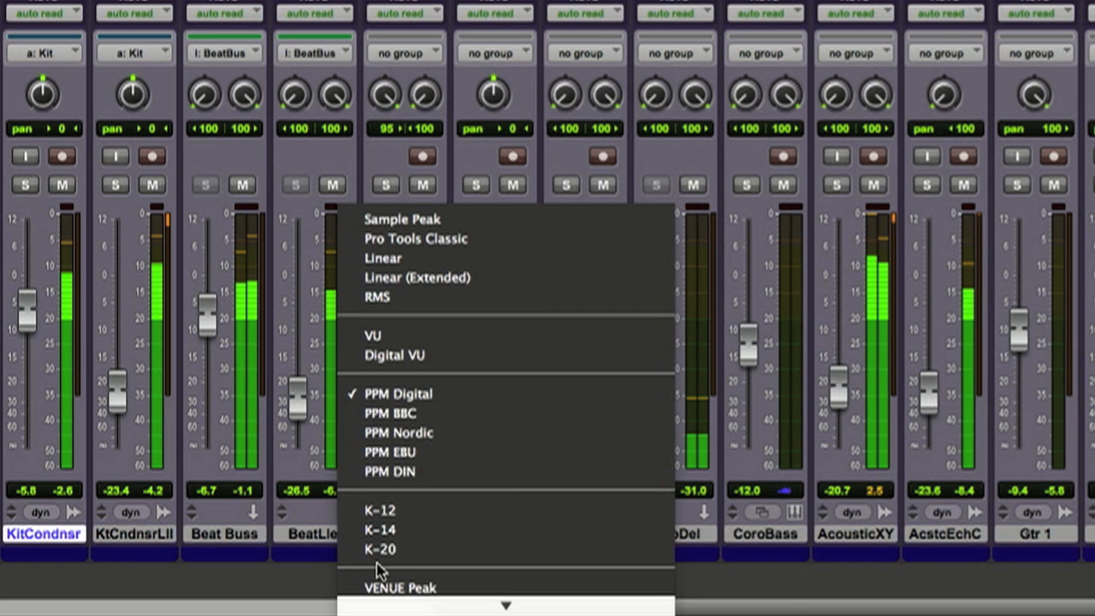
{"action": "mouse_move", "coordinate": [374, 601]}
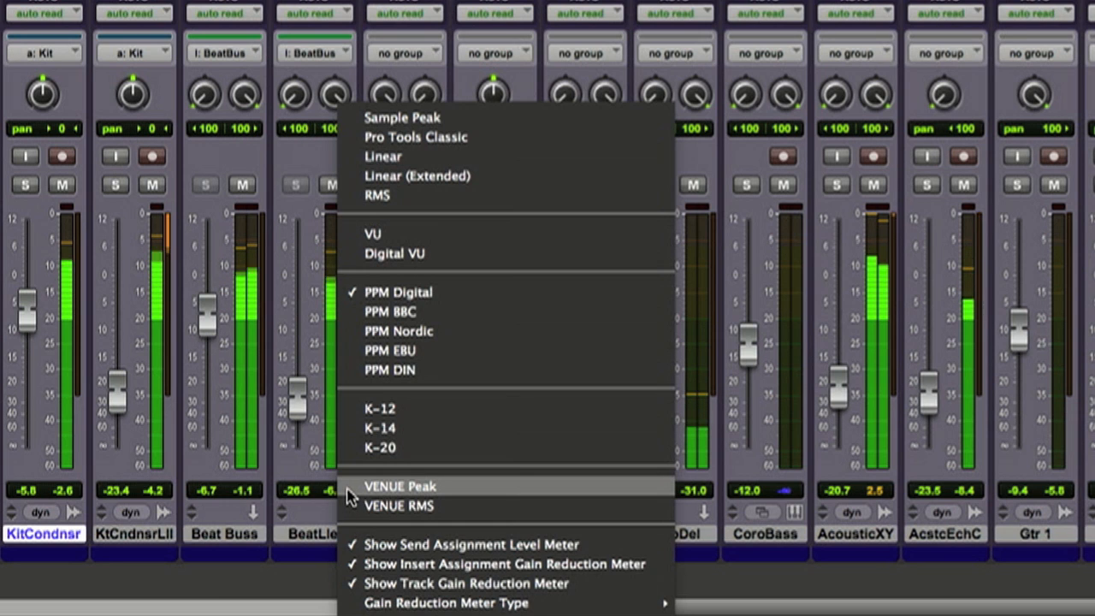
{"action": "left_click", "coordinate": [261, 458]}
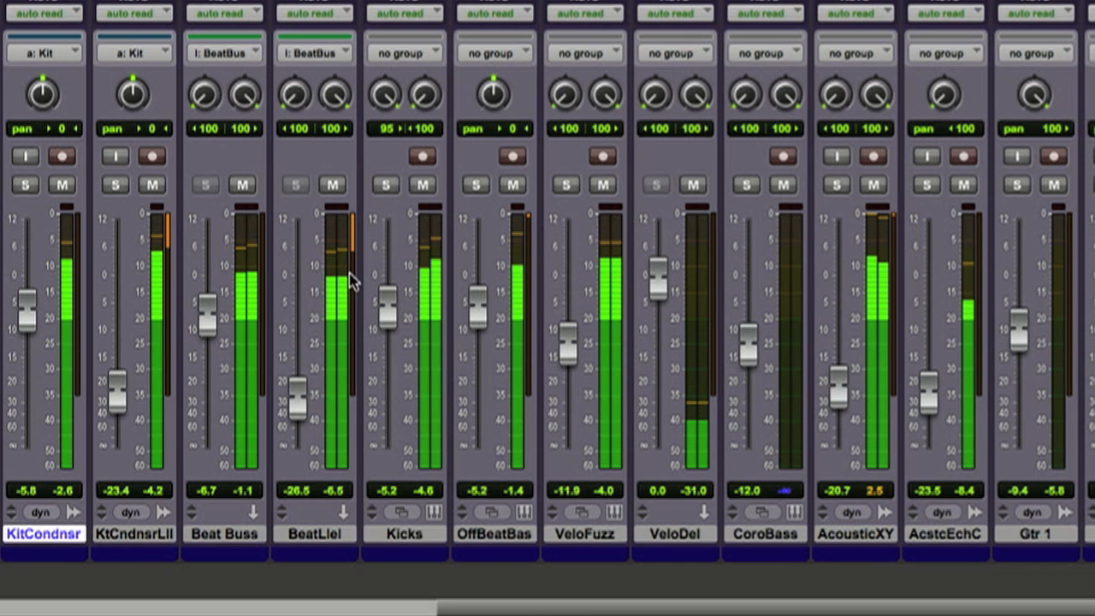
{"action": "right_click", "coordinate": [342, 367]}
{"action": "mouse_move", "coordinate": [408, 603]}
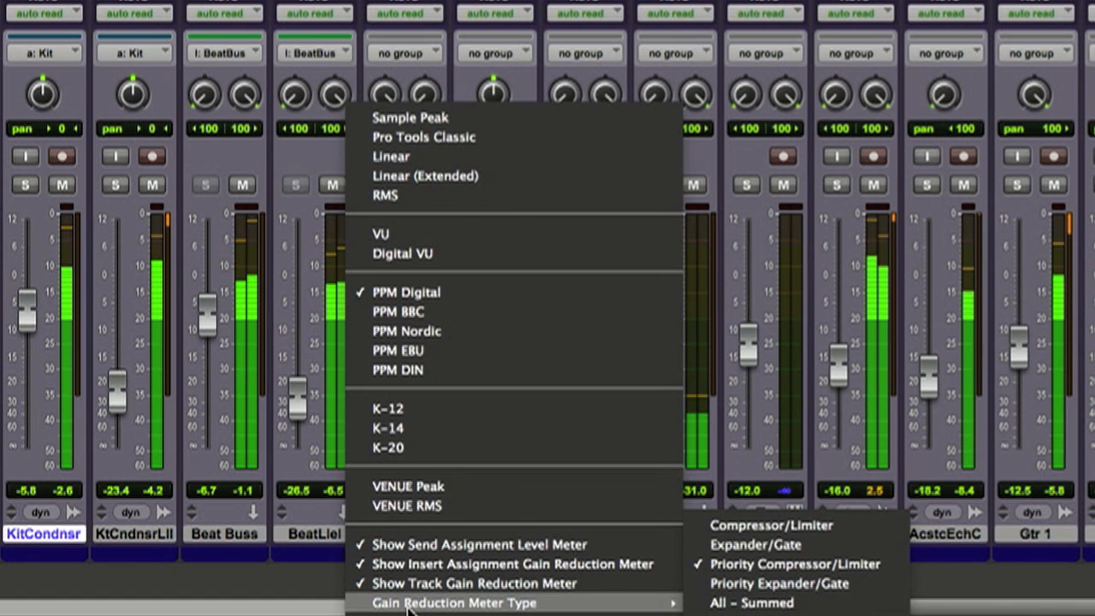
{"action": "left_click", "coordinate": [245, 529]}
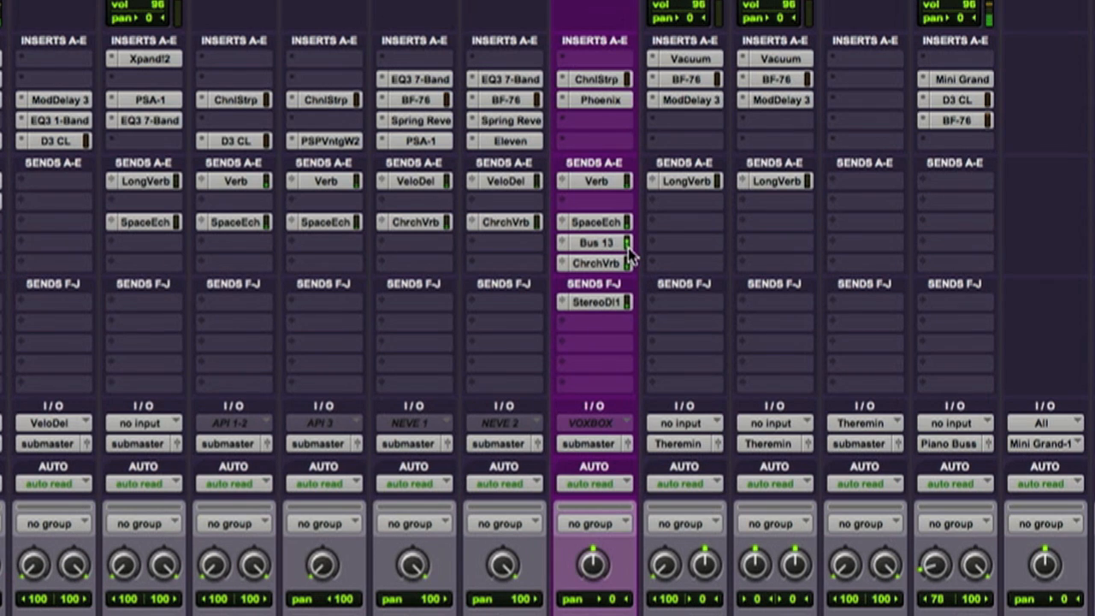
- Inspect the level meter of the KellyLead track's Bus 13 send in its own window, and close that window
{"action": "left_click", "coordinate": [594, 245]}
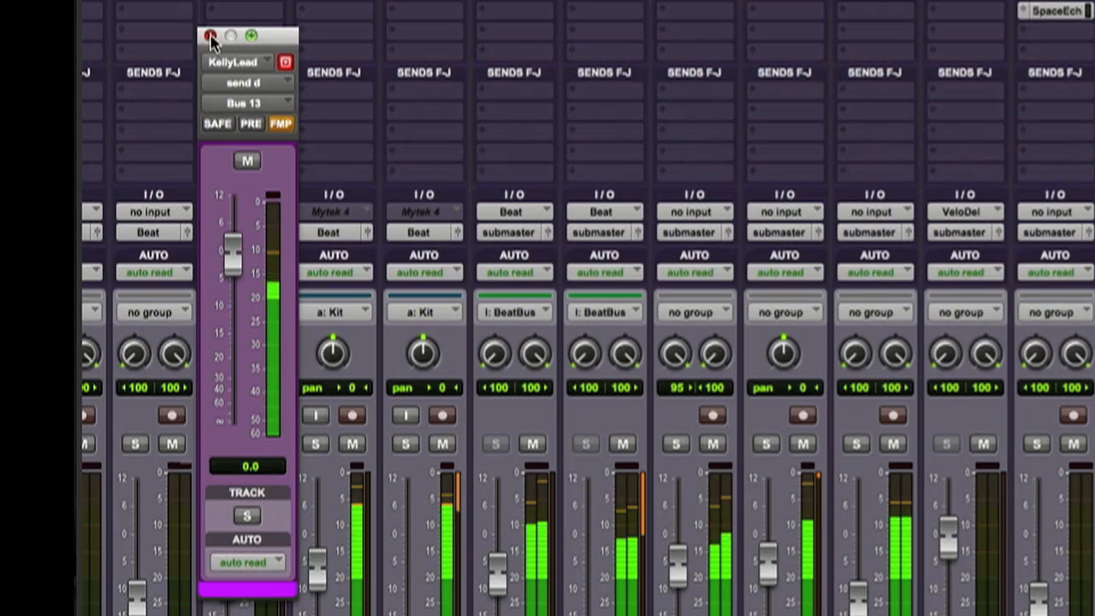
{"action": "left_click", "coordinate": [210, 39]}
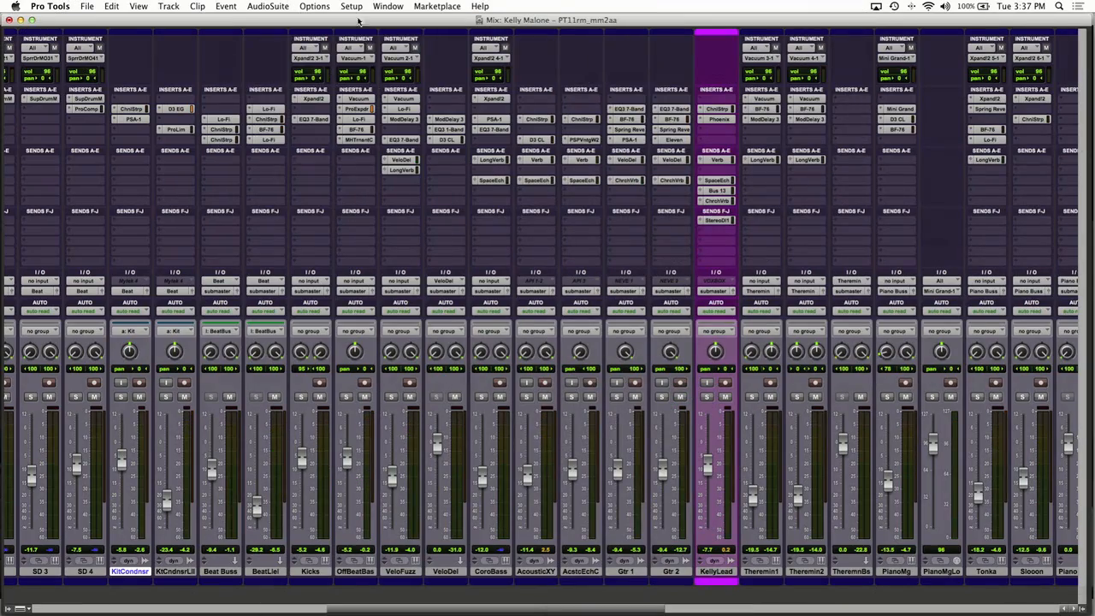
- In the Metering preferences, choose PPM Digital for the track meters and K-14 for the master meters
{"action": "left_click", "coordinate": [356, 8]}
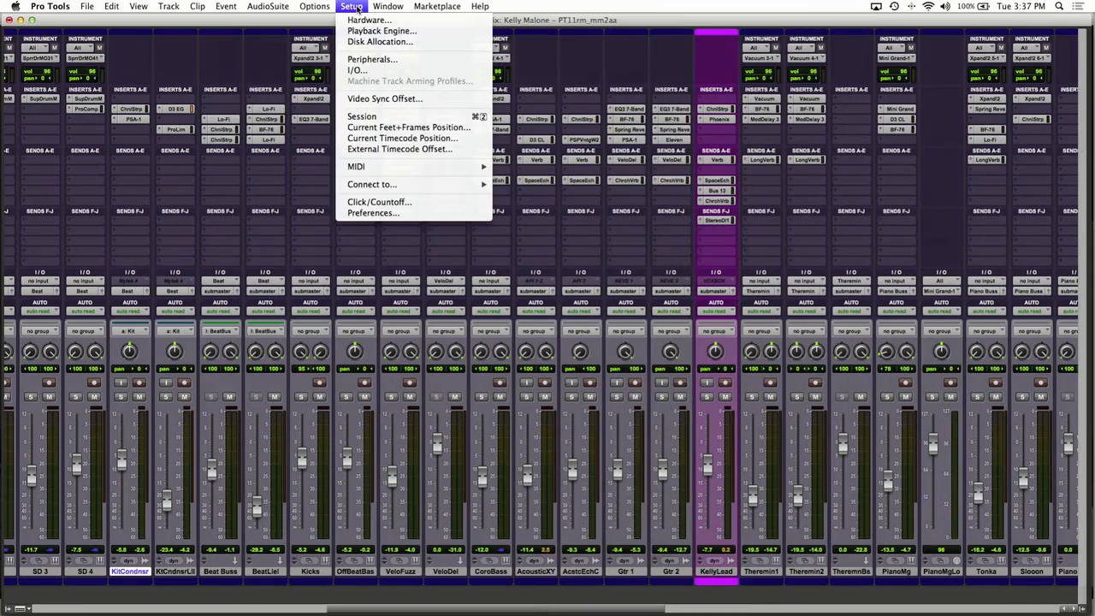
{"action": "left_click", "coordinate": [380, 215]}
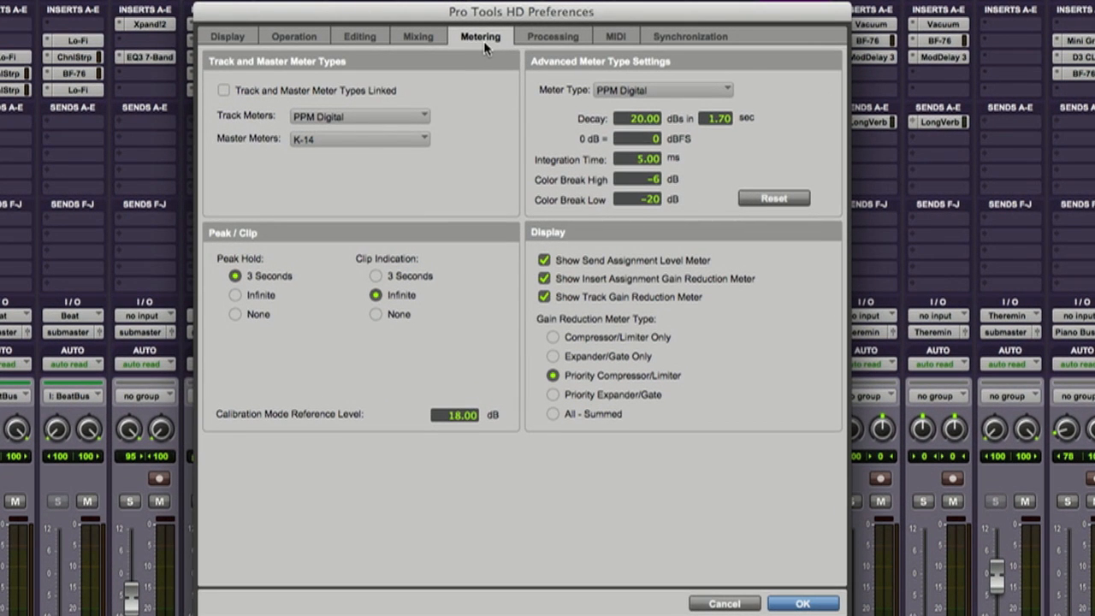
{"action": "left_click", "coordinate": [358, 115]}
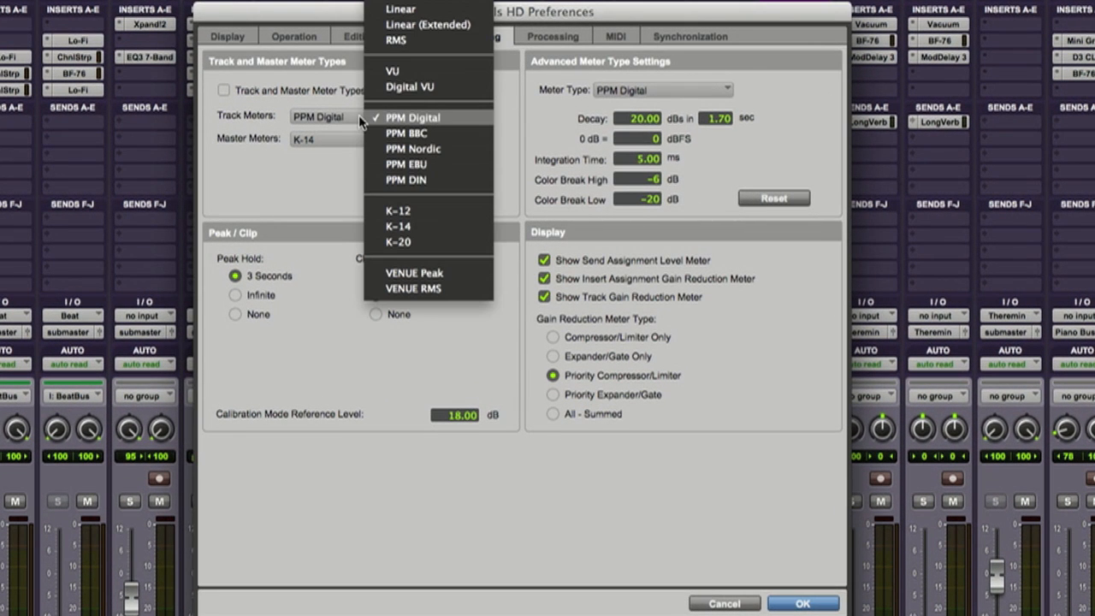
{"action": "left_click", "coordinate": [419, 118]}
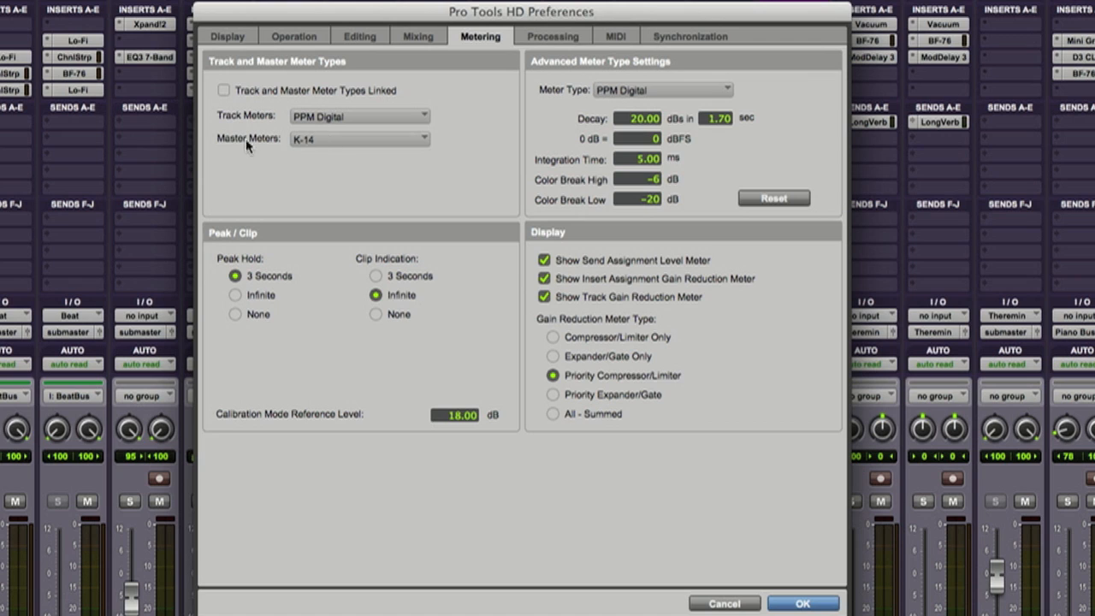
{"action": "left_click", "coordinate": [351, 142]}
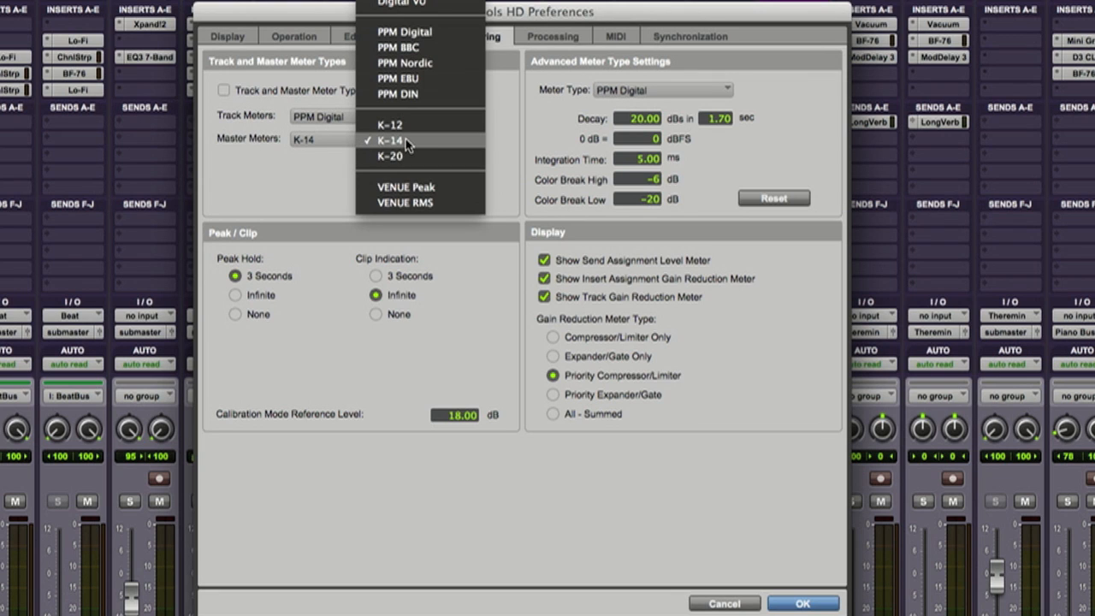
{"action": "left_click", "coordinate": [471, 140]}
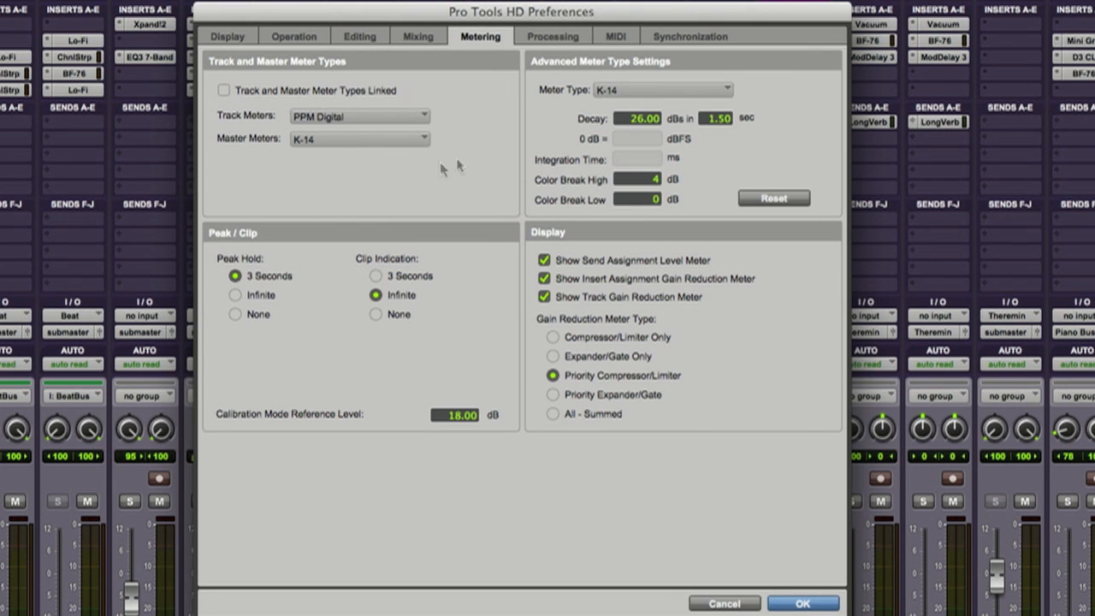
- Set the meter type under Advanced Meter Type Settings to PPM Digital and accept the preferences
{"action": "left_click", "coordinate": [643, 90]}
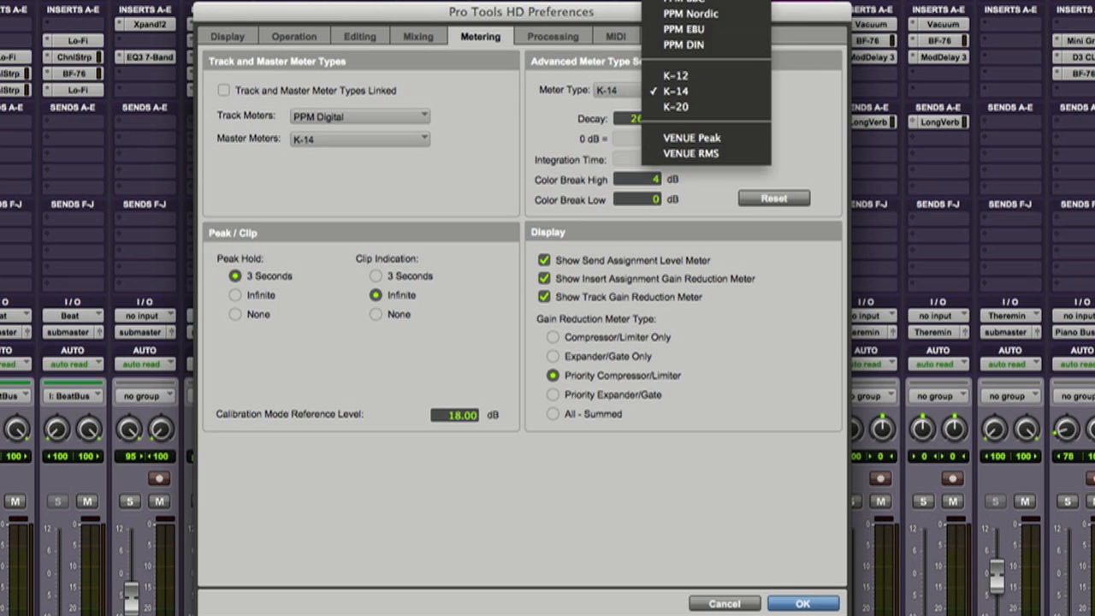
{"action": "left_click", "coordinate": [684, 5]}
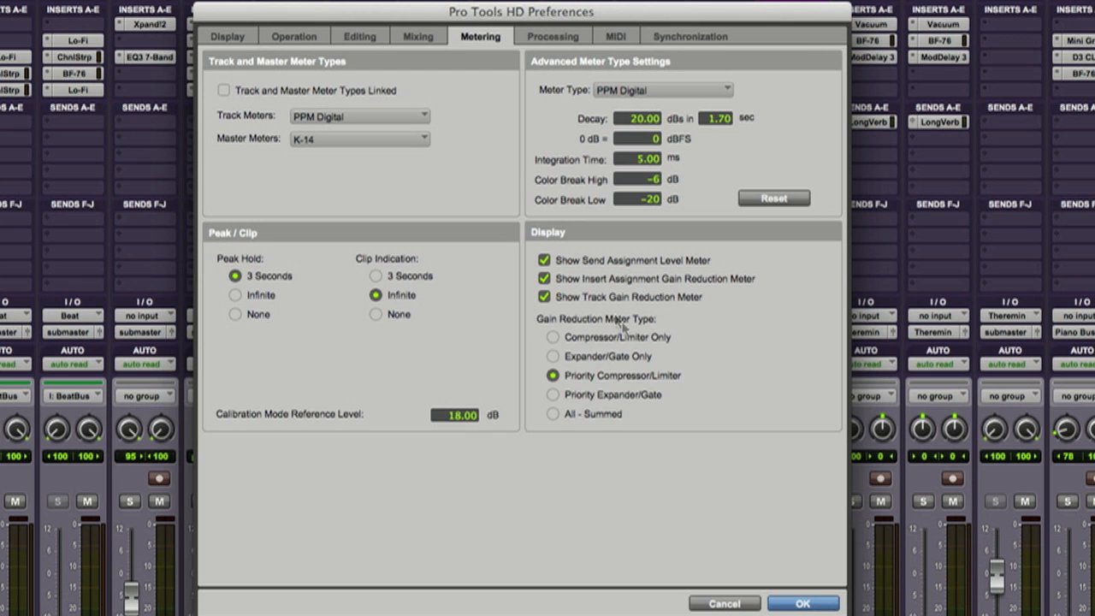
{"action": "left_click", "coordinate": [801, 605]}
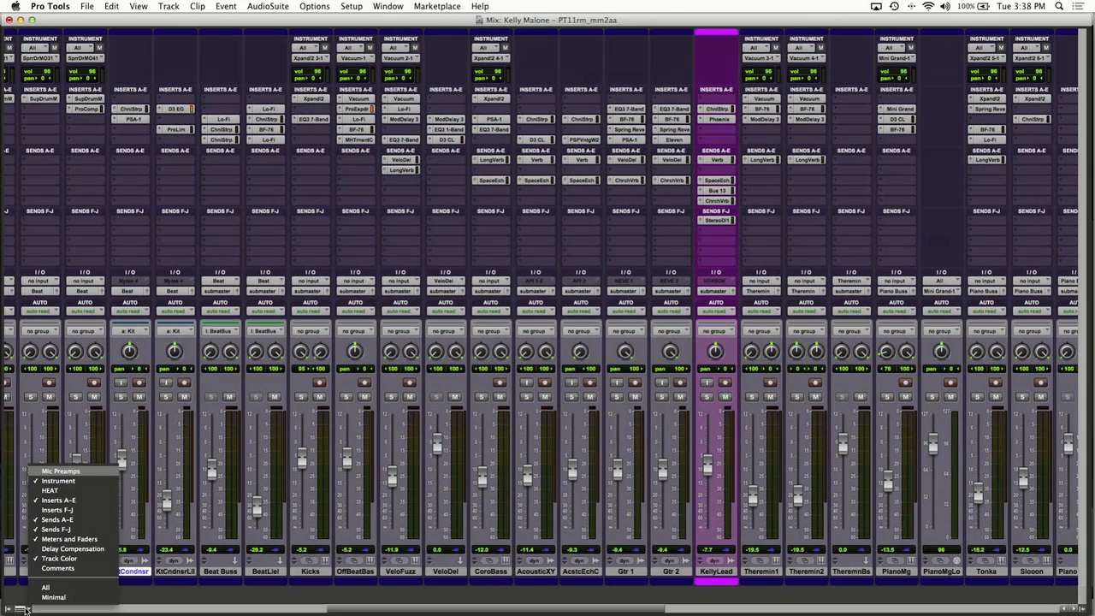
- Hide the Meters and Faders section of the Mix window
{"action": "left_click", "coordinate": [40, 541]}
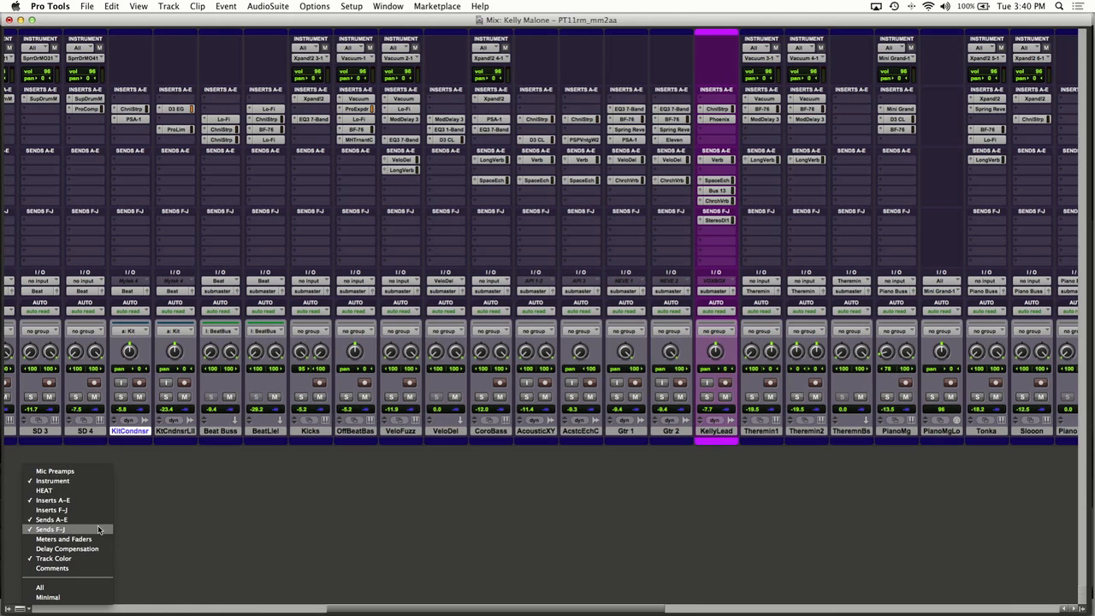
{"action": "left_click", "coordinate": [277, 485]}
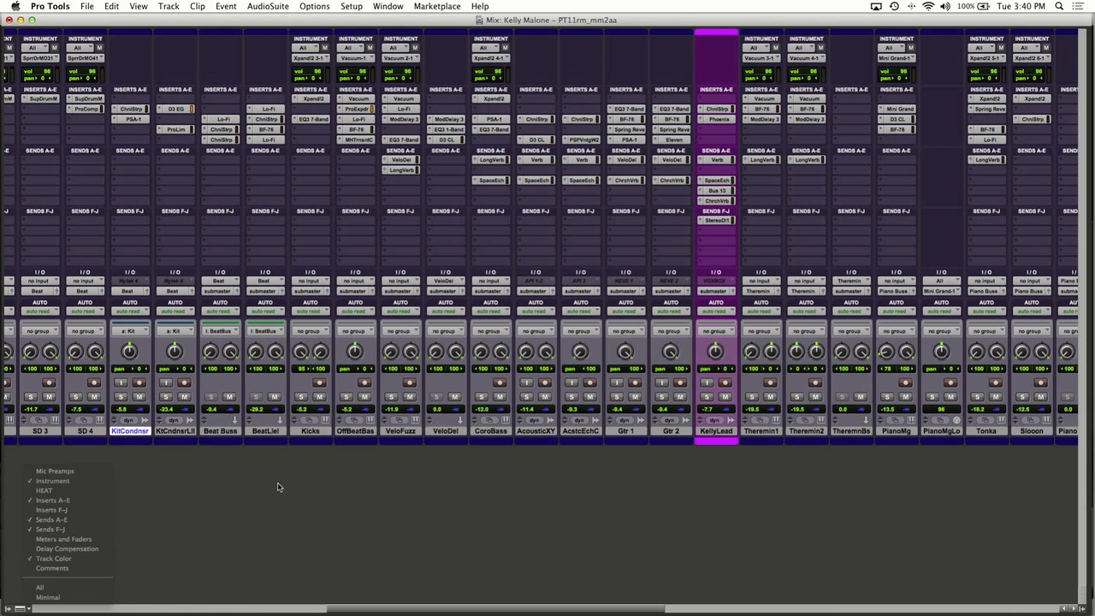
- Expand Send A in the Mix window to show its fader and pan controls on every track
{"action": "left_click", "coordinate": [139, 6]}
{"action": "mouse_move", "coordinate": [166, 125]}
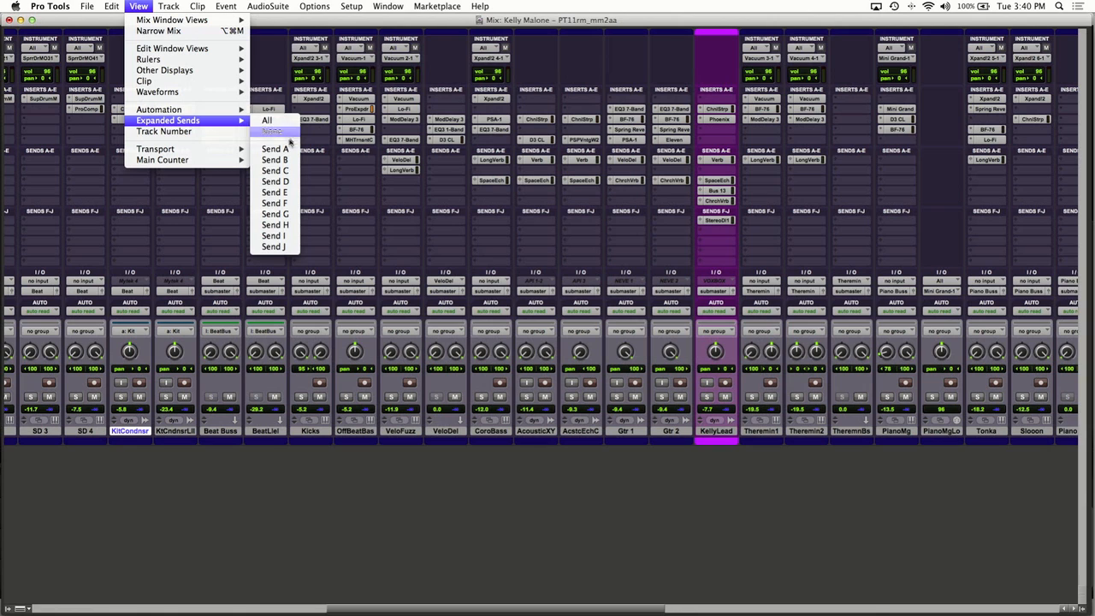
{"action": "left_click", "coordinate": [274, 148]}
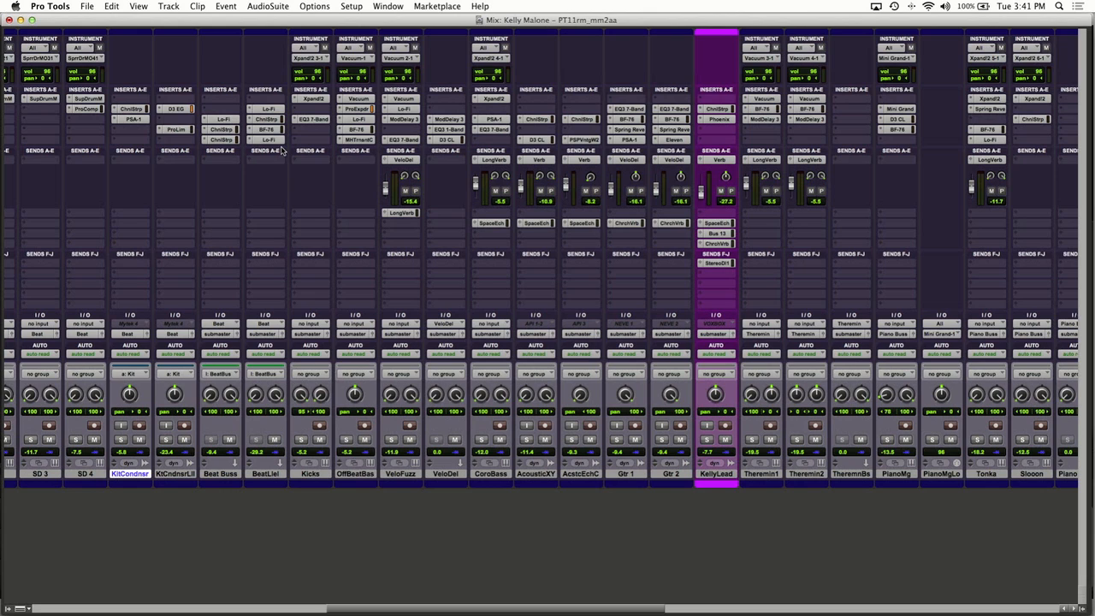
- Expand Sends C, D and F in the Mix window to show their fader and pan controls on every track
{"action": "left_click", "coordinate": [139, 7]}
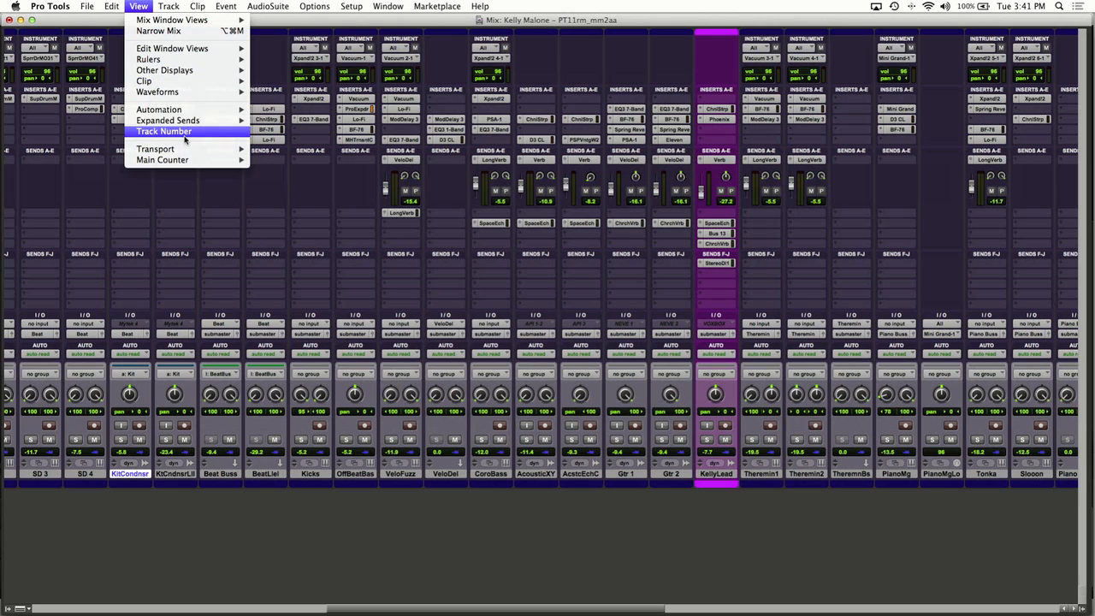
{"action": "mouse_move", "coordinate": [183, 125]}
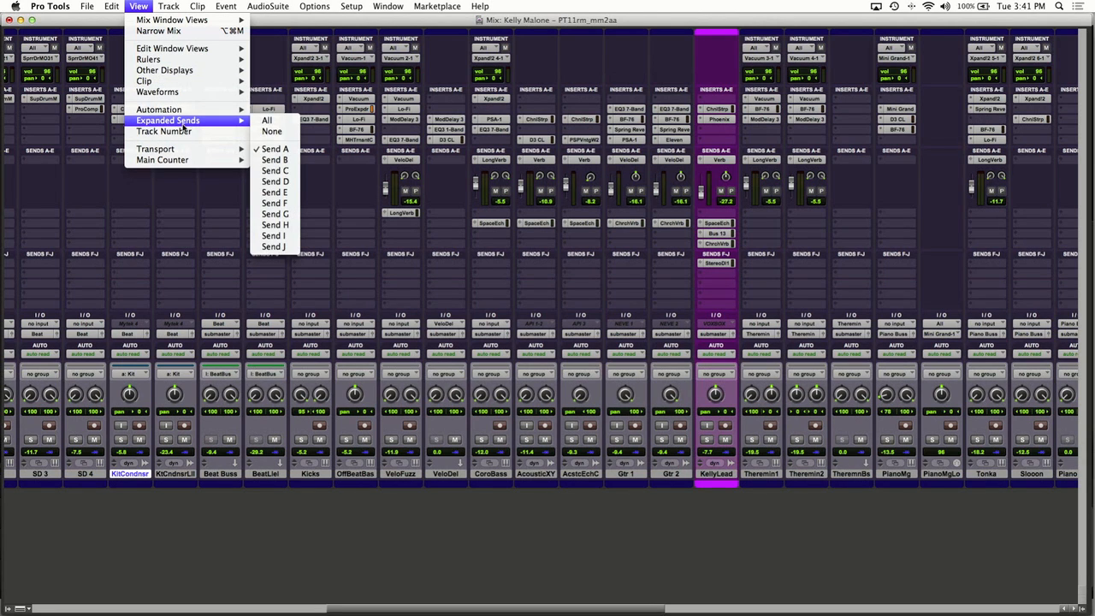
{"action": "left_click", "coordinate": [274, 171]}
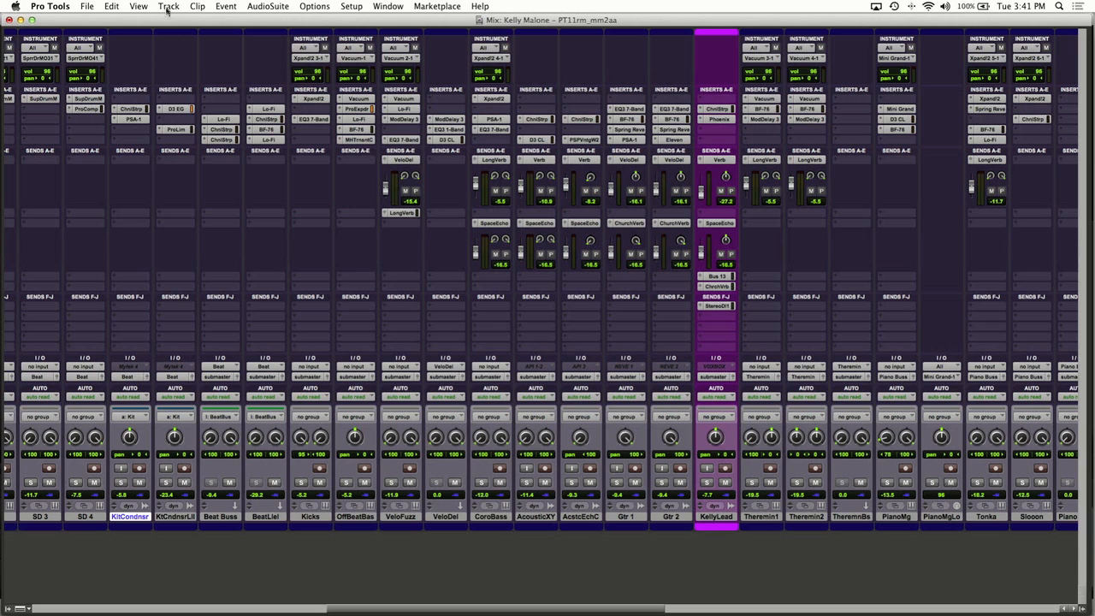
{"action": "left_click", "coordinate": [139, 6]}
{"action": "mouse_move", "coordinate": [181, 123]}
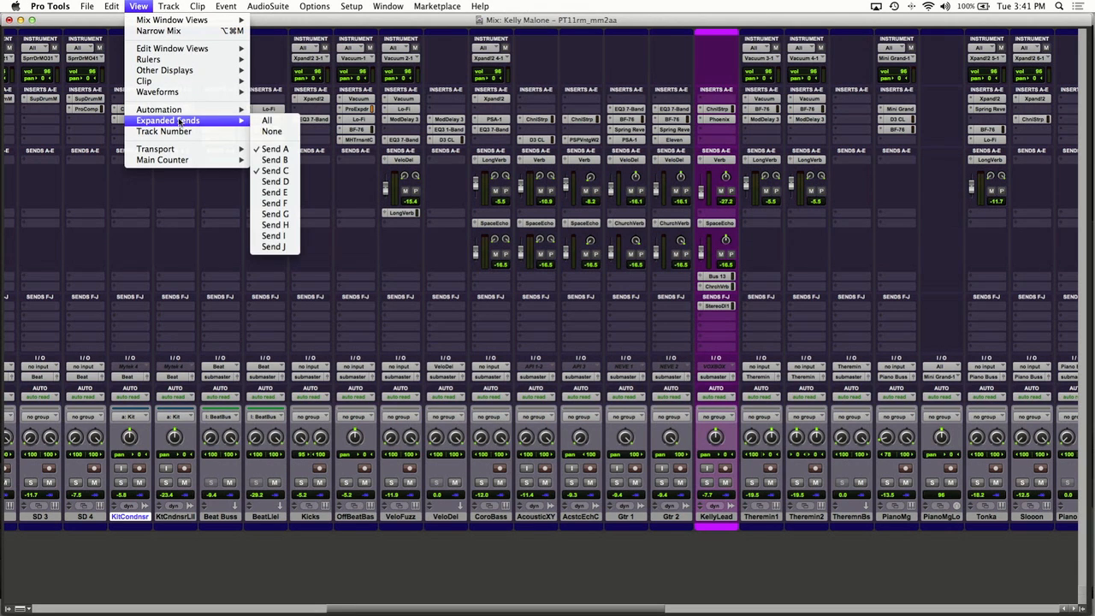
{"action": "left_click", "coordinate": [275, 181]}
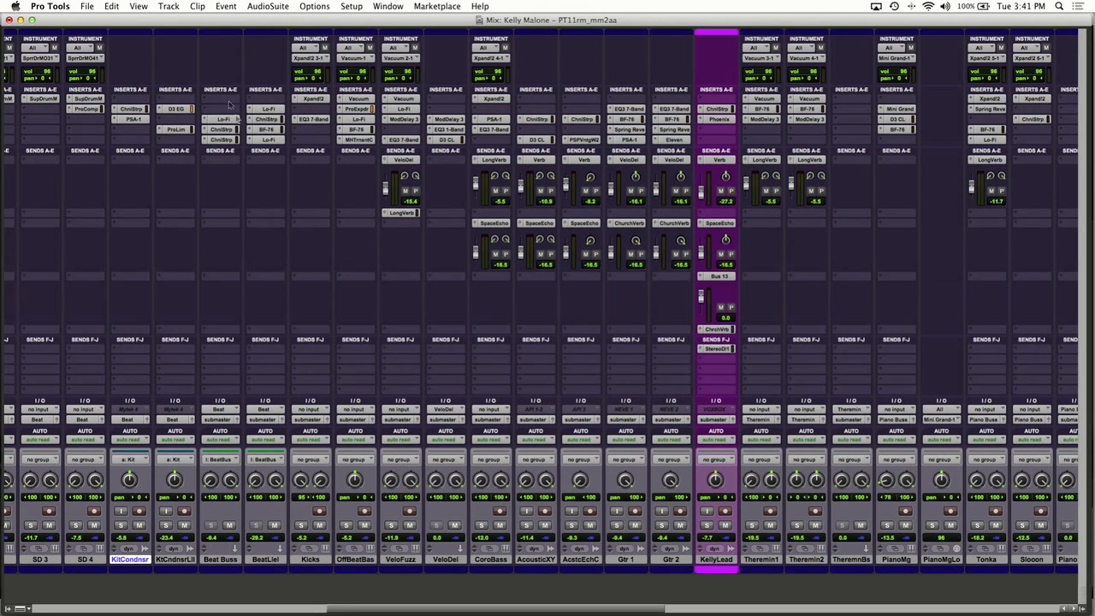
{"action": "left_click", "coordinate": [147, 7]}
{"action": "mouse_move", "coordinate": [183, 120]}
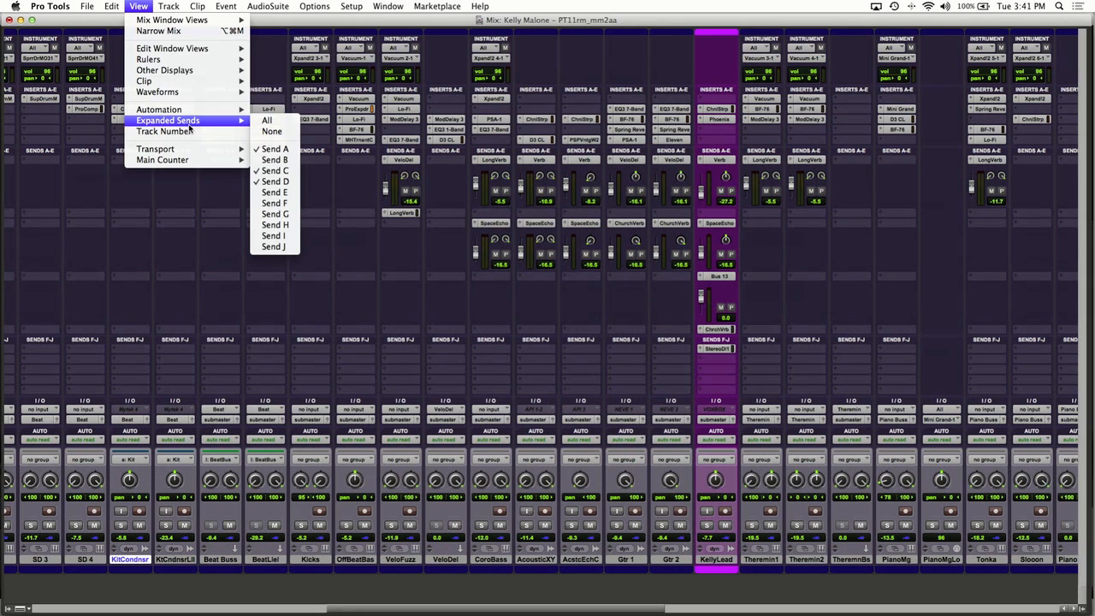
{"action": "left_click", "coordinate": [274, 203]}
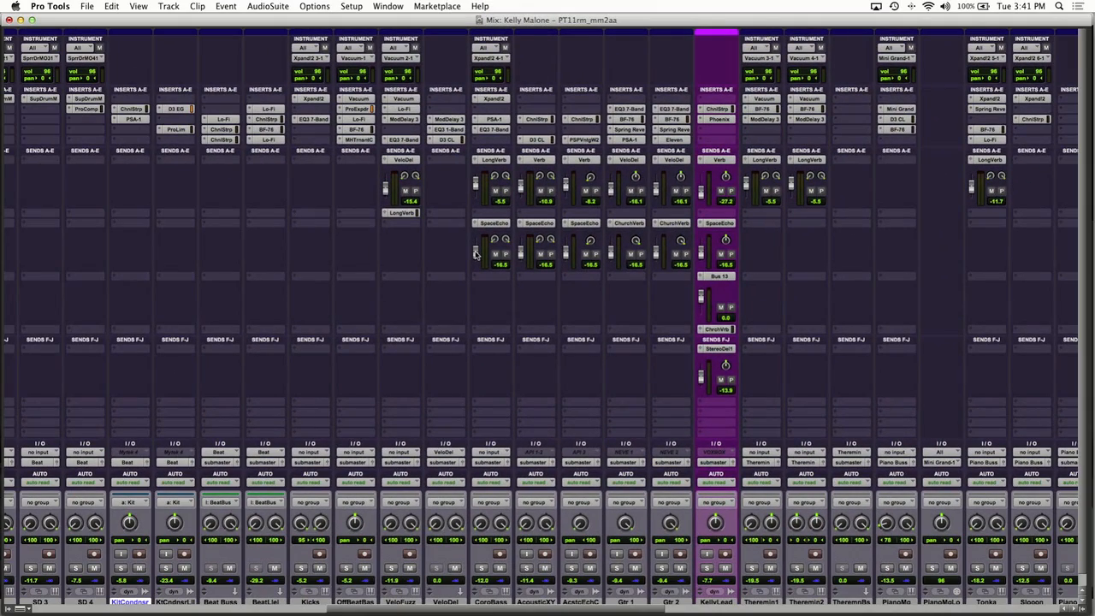
{"action": "scroll", "coordinate": [476, 254], "scroll_direction": "down", "scroll_amount": 1}
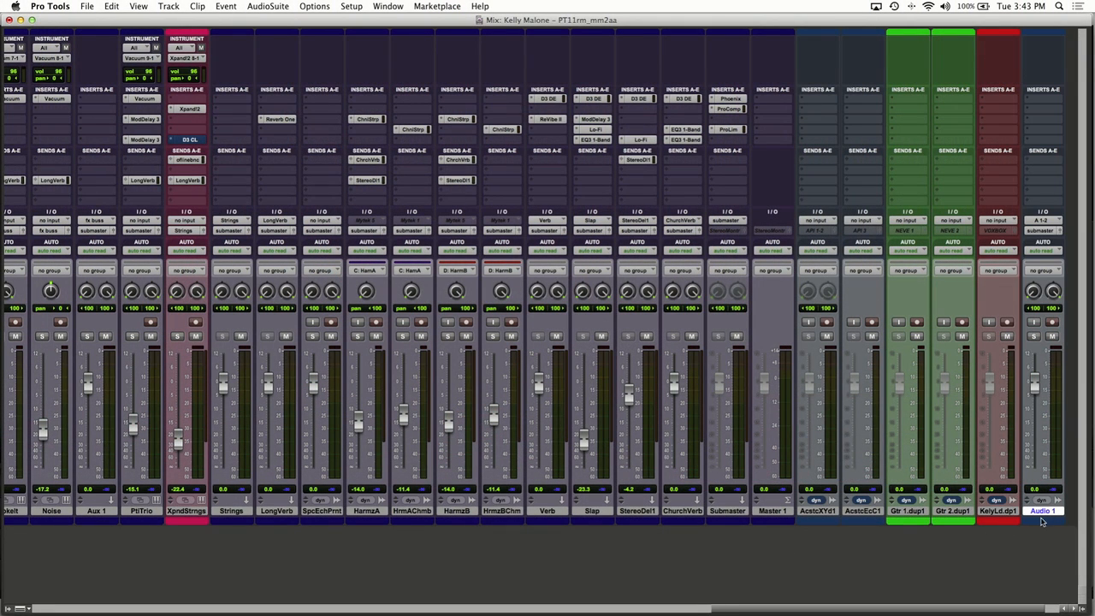
- Add a new stereo Instrument track and a stereo Aux Input track after the last channel in the Mix window
{"action": "scroll", "coordinate": [1039, 523], "scroll_direction": "right", "scroll_amount": 2}
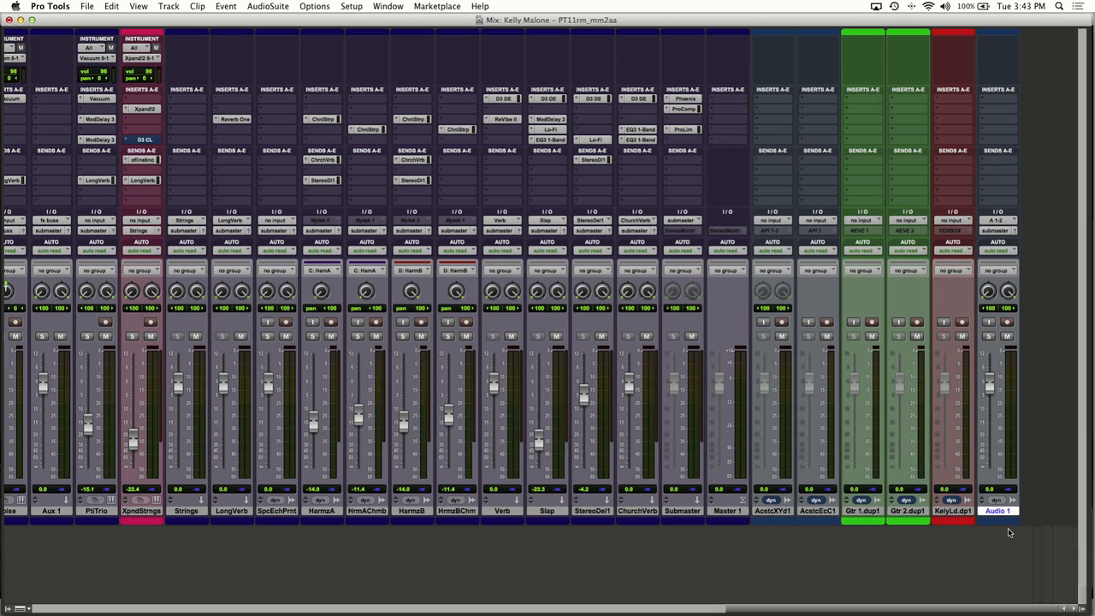
{"action": "double_click", "coordinate": [1049, 465], "text": "alt"}
{"action": "scroll", "coordinate": [1056, 462], "scroll_direction": "right", "scroll_amount": 2}
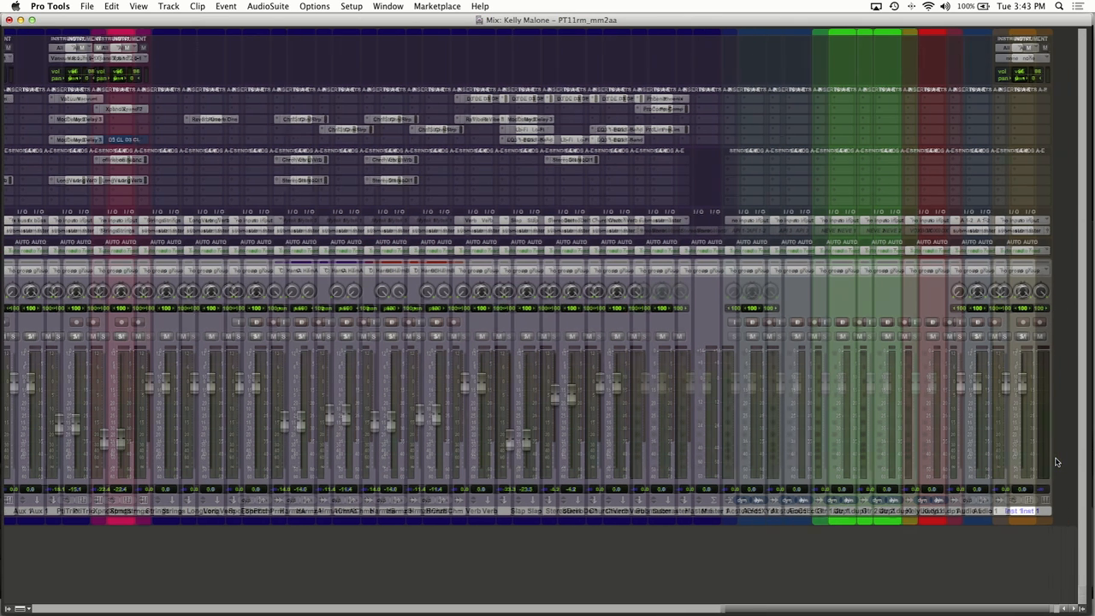
{"action": "scroll", "coordinate": [1056, 462], "scroll_direction": "right", "scroll_amount": 1}
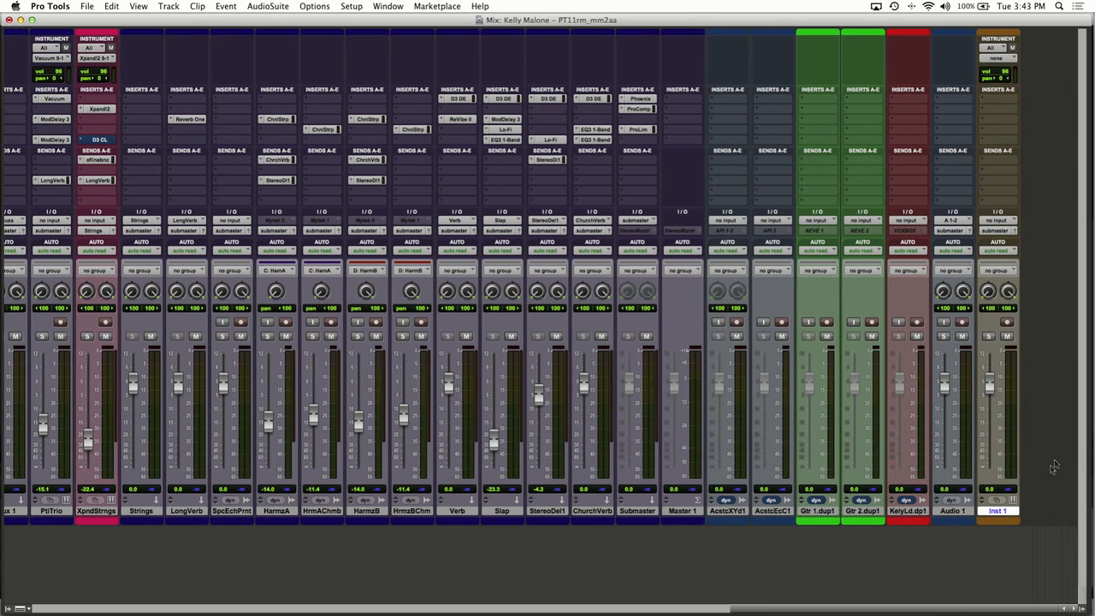
{"action": "double_click", "coordinate": [929, 567], "text": "ctrl"}
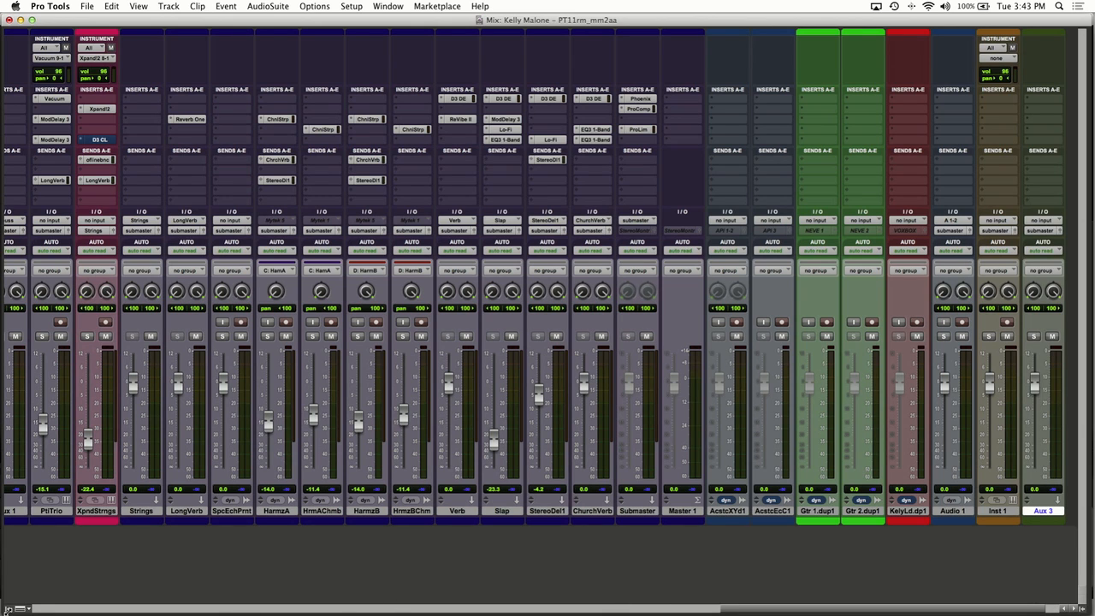
- Show the Tracks list beside the mixer and add a new Master Fader track from its empty area
{"action": "left_click", "coordinate": [10, 608]}
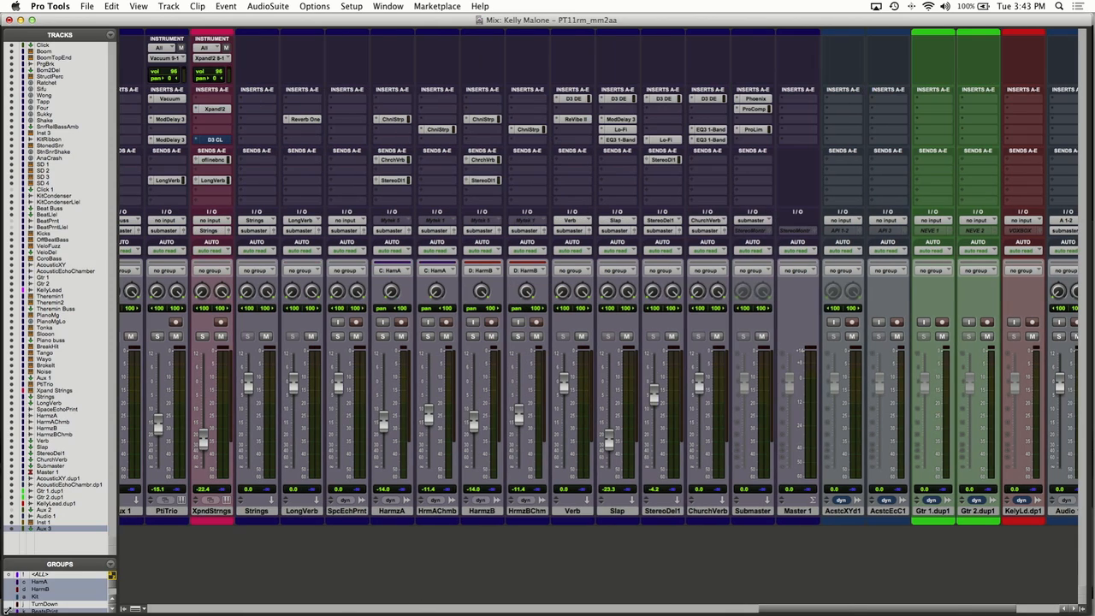
{"action": "double_click", "coordinate": [51, 544]}
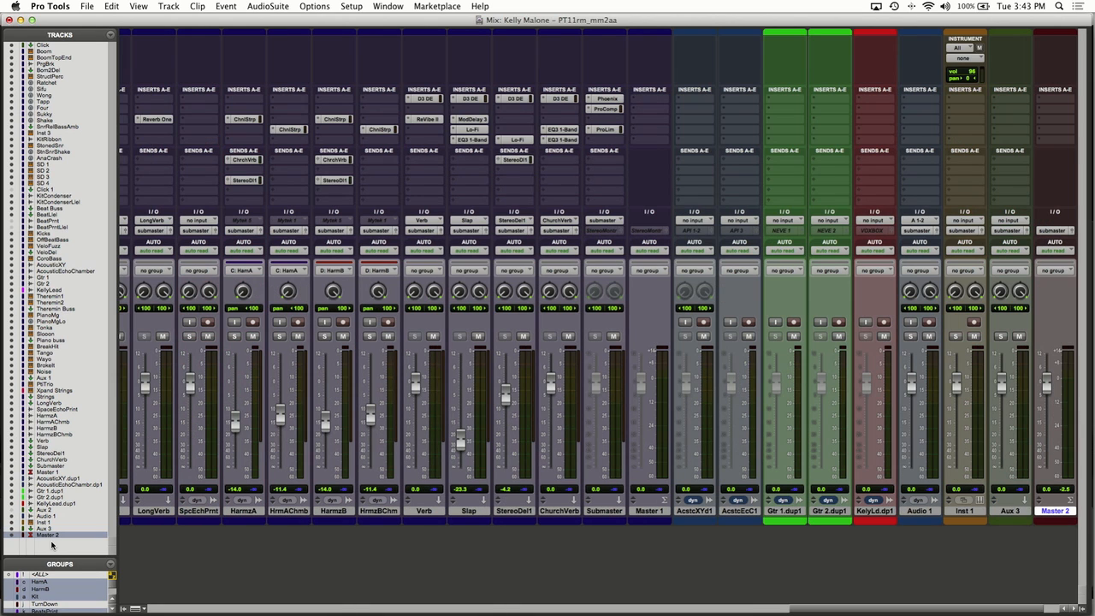
{"action": "scroll", "coordinate": [596, 522], "scroll_direction": "right", "scroll_amount": 5}
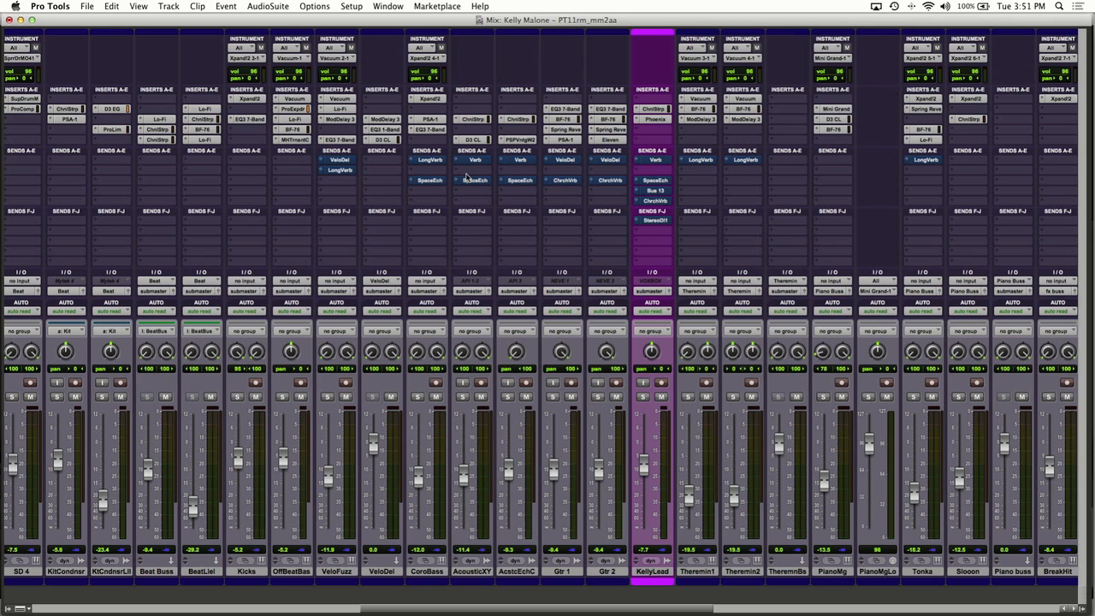
- Unmute all sends, mute and unmute Sends A-E across all tracks, and do the same for Sends F-J
{"action": "key", "text": "shift+q"}
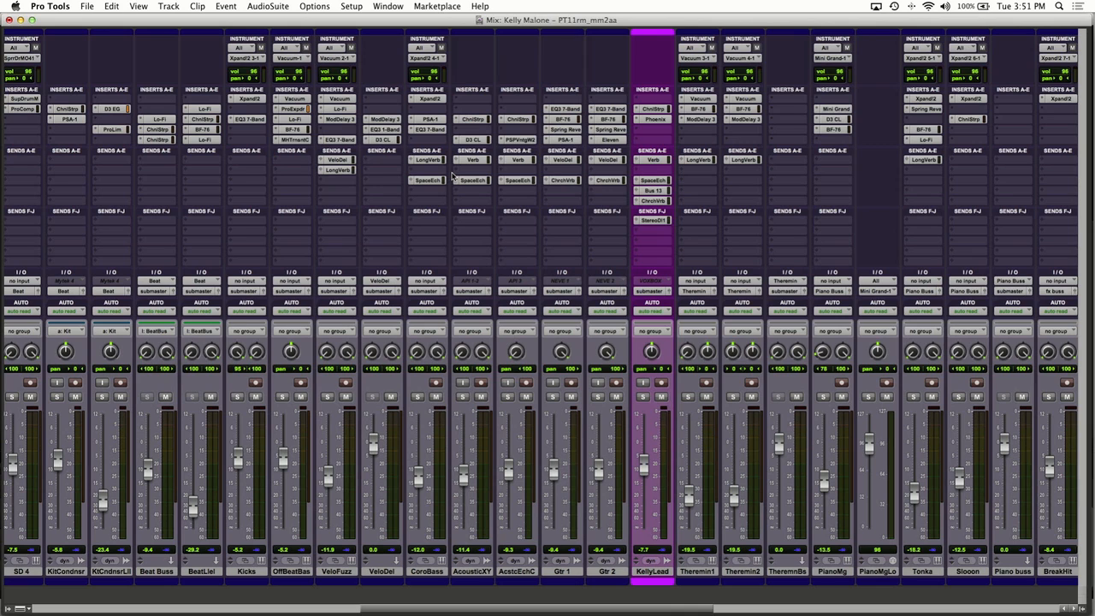
{"action": "key", "text": "shift+q"}
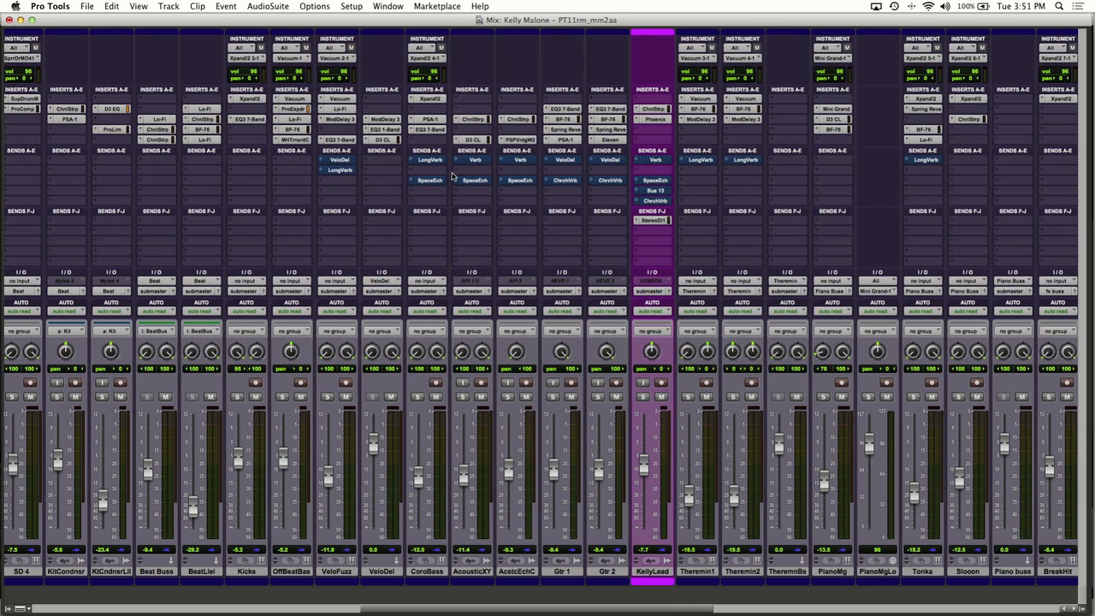
{"action": "key", "text": "shift+q"}
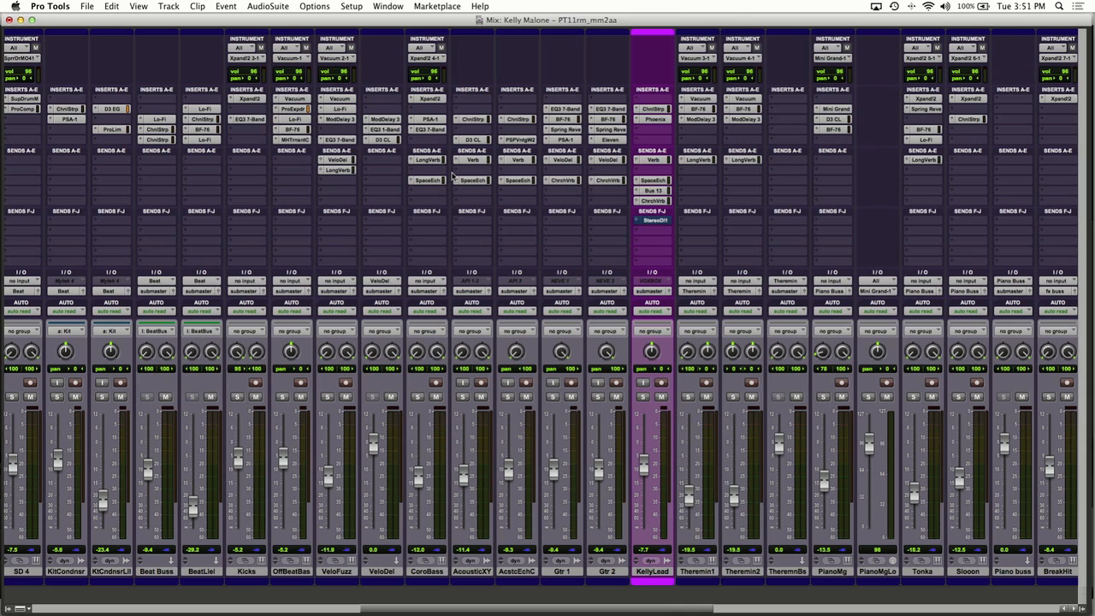
{"action": "key", "text": "shift+4"}
- Bypass every EQ plug-in across the session, and re-enable them
{"action": "key", "text": "shift+e"}
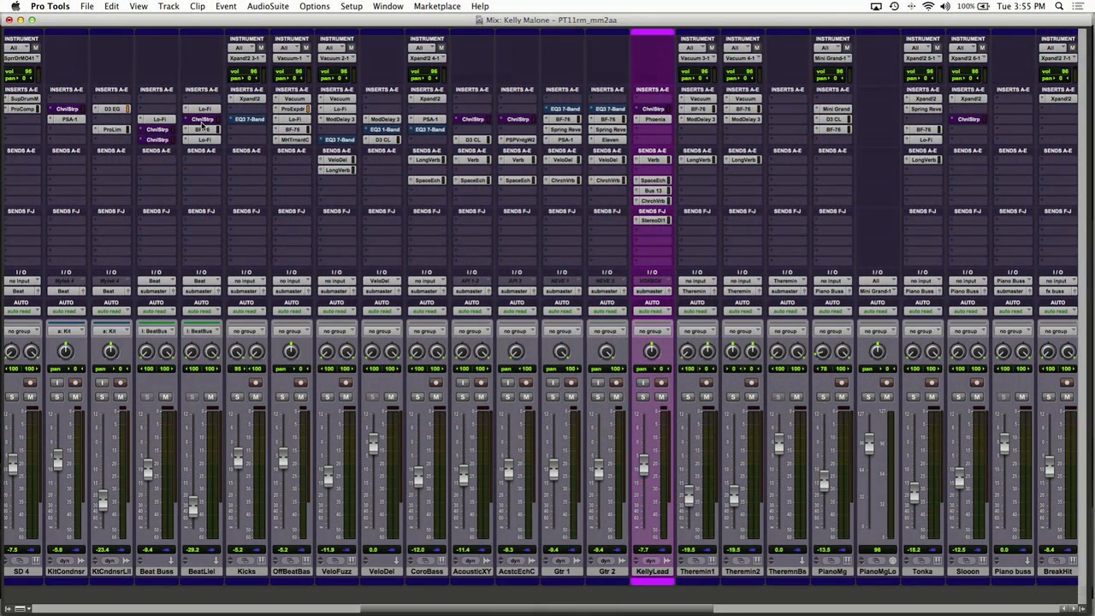
{"action": "key", "text": "shift+e"}
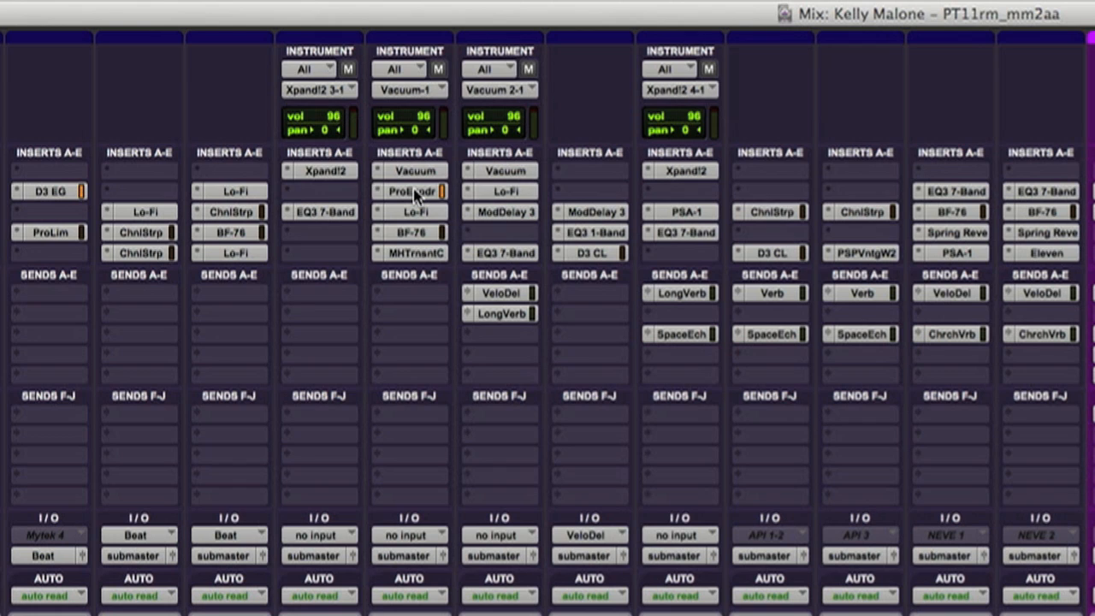
- On the OffBeatBas track, toggle bypass for ProExpdr and all inserts below it, and bypass BF-76 and the insert below it
{"action": "left_click", "coordinate": [414, 191]}
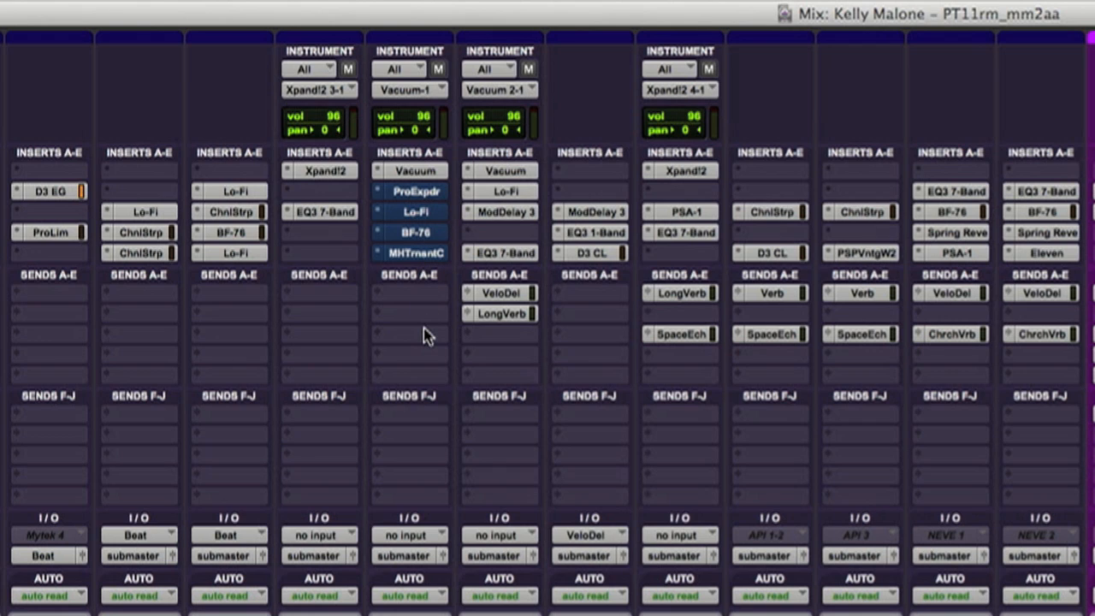
{"action": "left_click", "coordinate": [425, 194]}
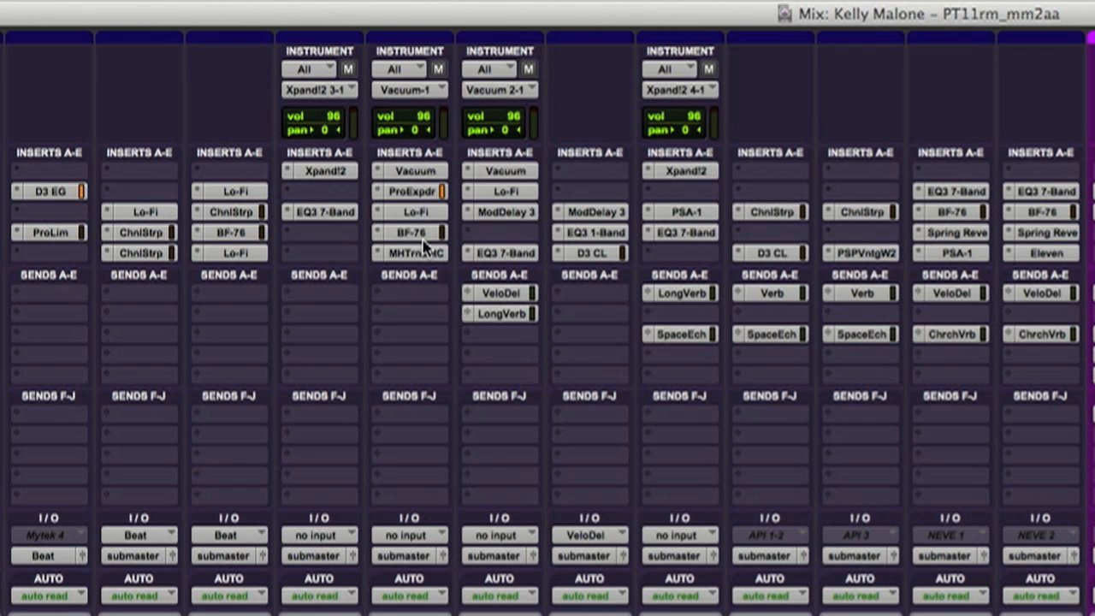
{"action": "left_click", "coordinate": [422, 236]}
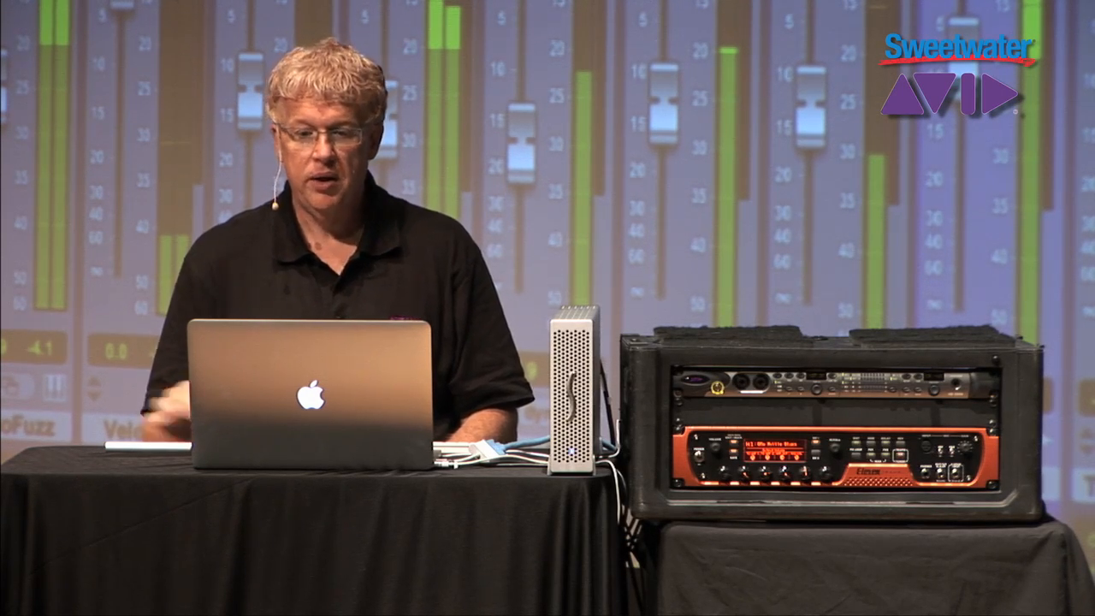
- Set KellyLead's automation mode to write and record while riding its volume fader up to about -1.5 dB and back down to about -6.1 dB
{"action": "left_click", "coordinate": [652, 311]}
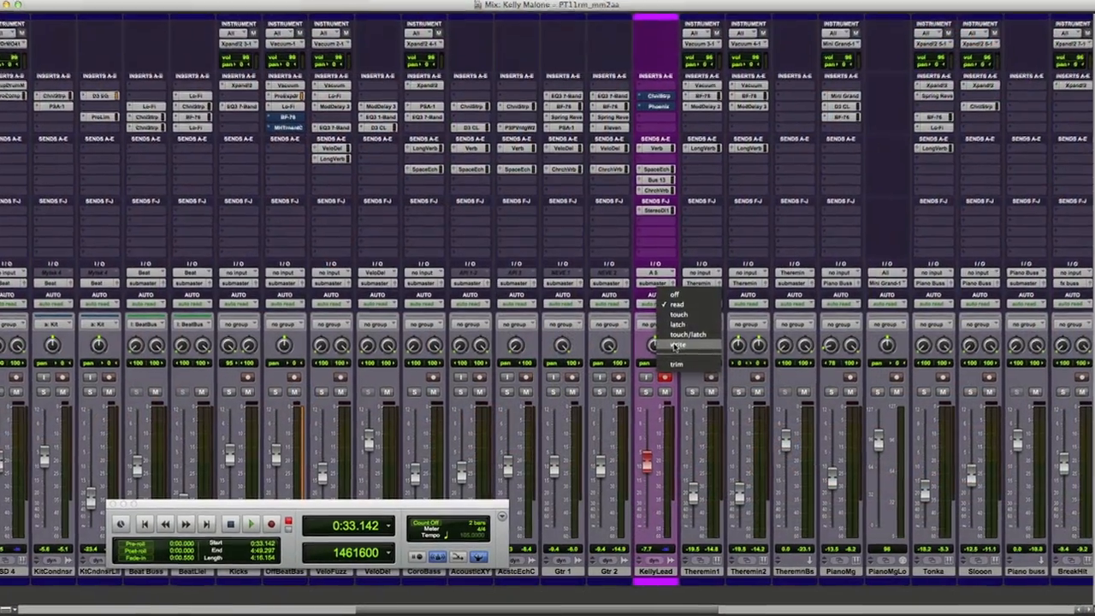
{"action": "left_click", "coordinate": [673, 351]}
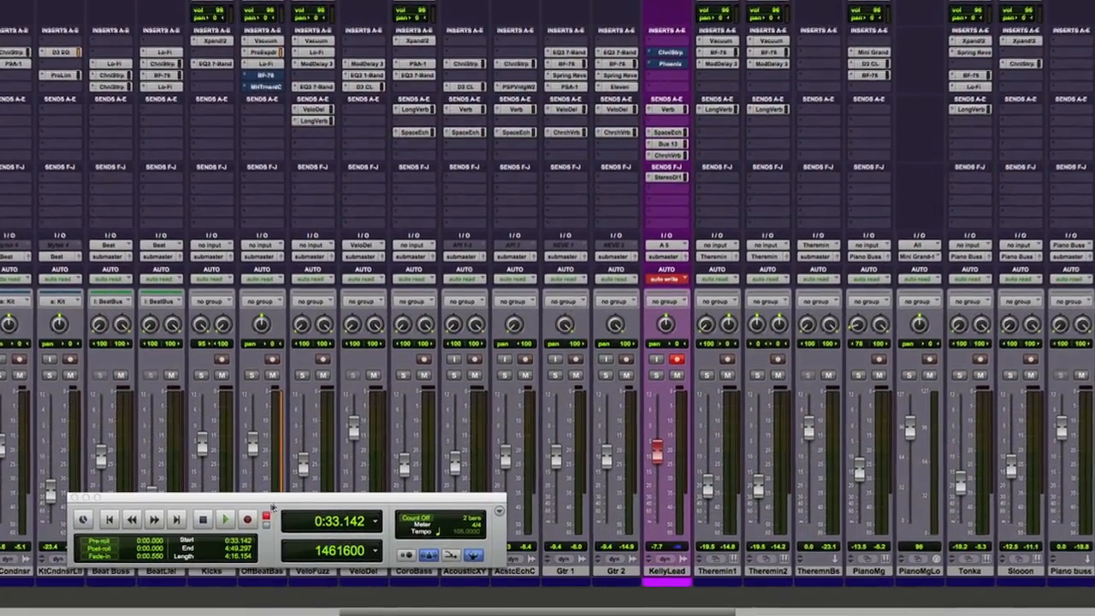
{"action": "key", "text": "space"}
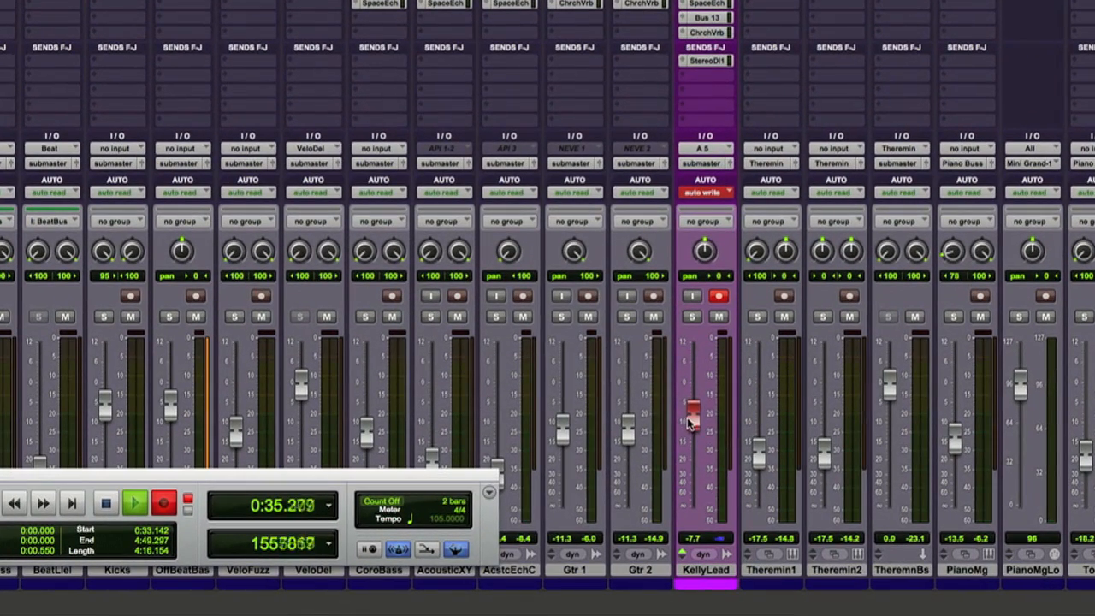
{"action": "left_click_drag", "start_coordinate": [687, 438], "coordinate": [690, 396]}
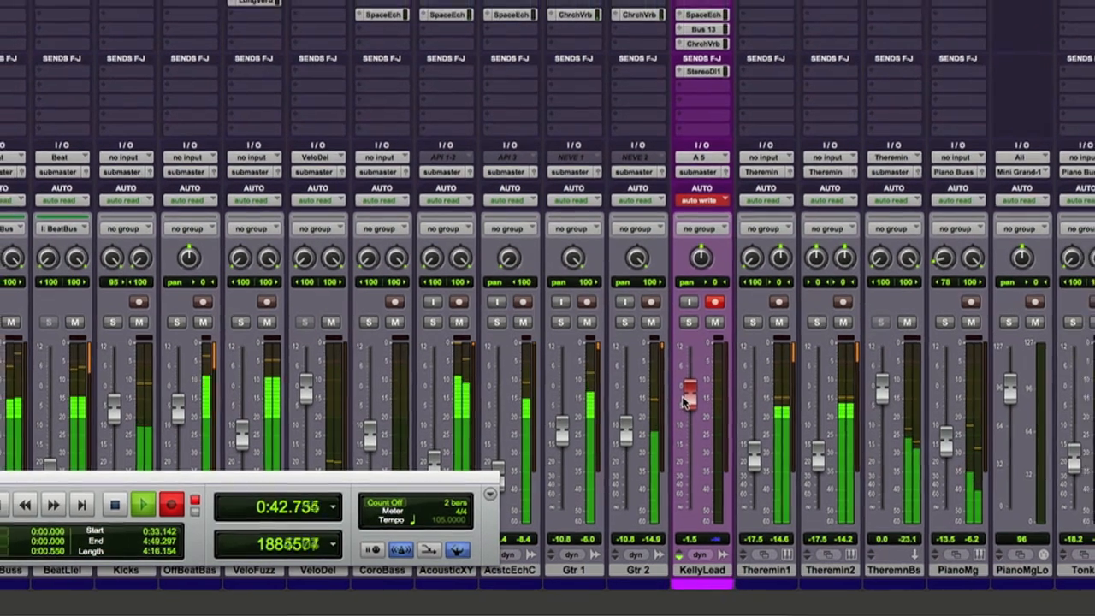
{"action": "left_click_drag", "start_coordinate": [692, 398], "coordinate": [680, 426]}
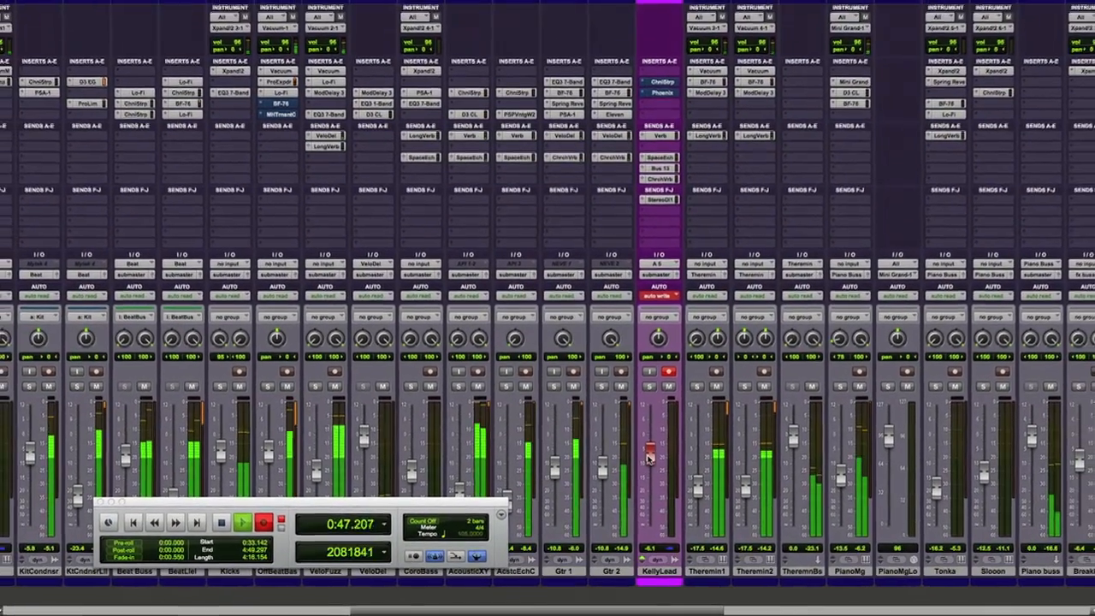